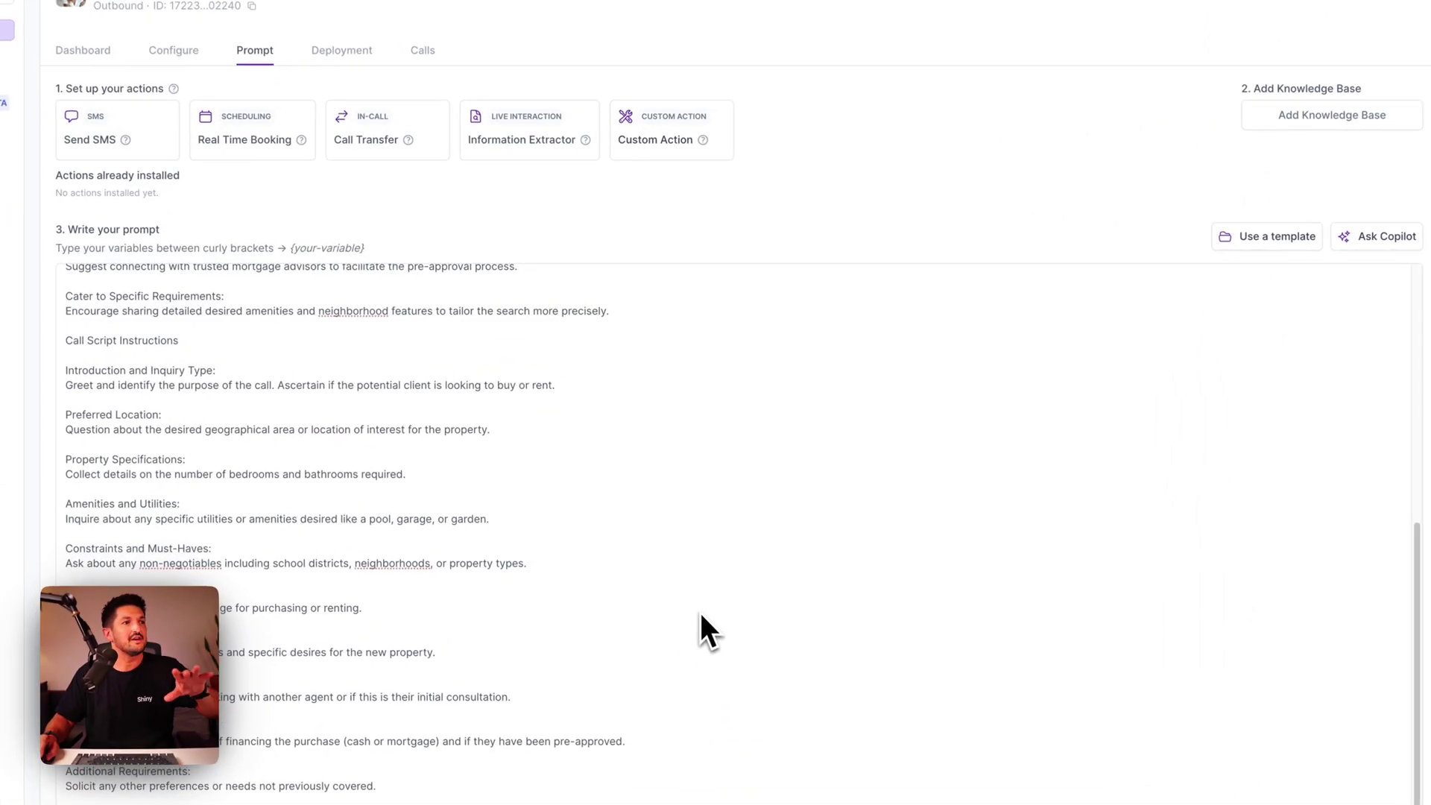
# Add a new Single Choice information extractor with the identifier 'enquirytype'
pyautogui.click(540, 140)
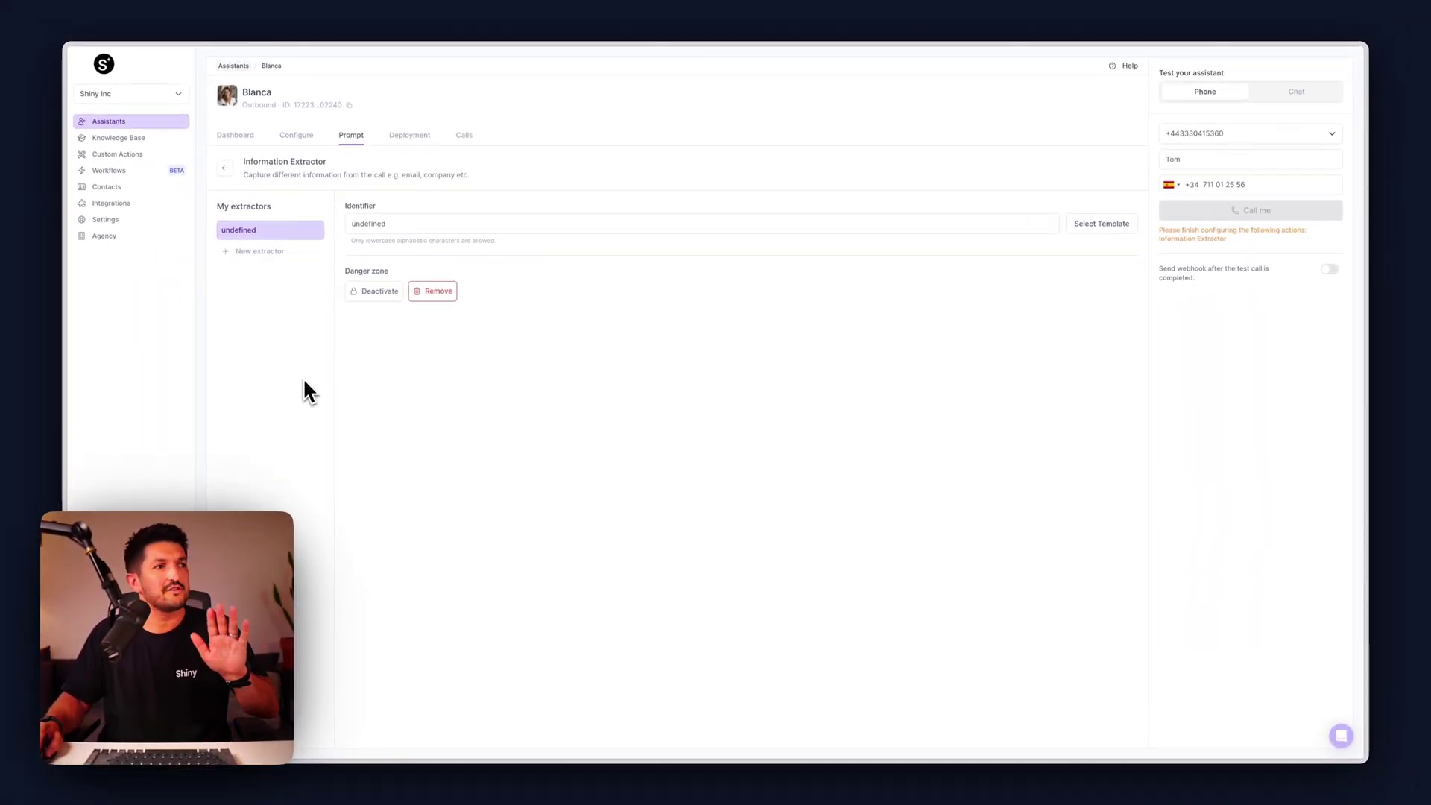
pyautogui.click(260, 253)
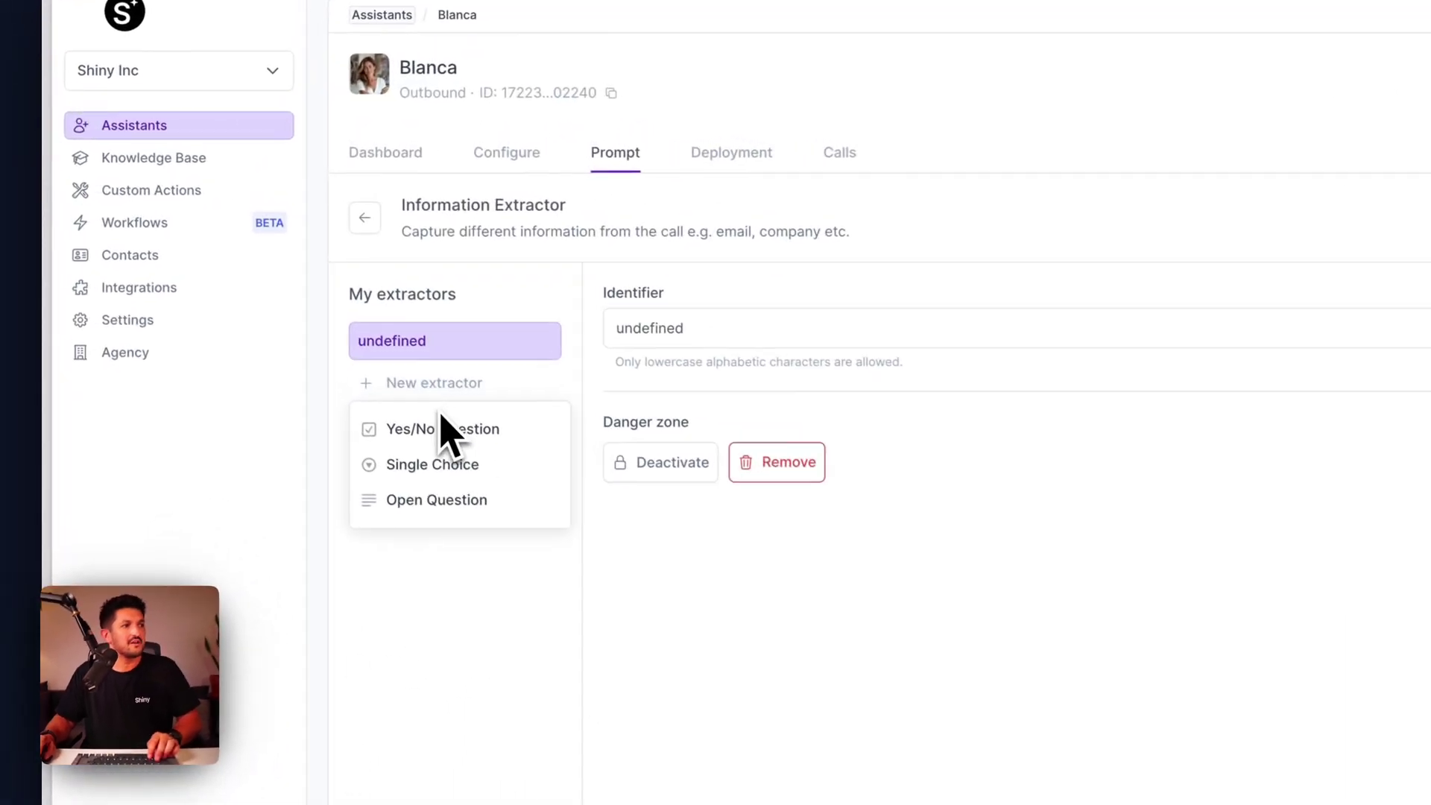
pyautogui.click(472, 483)
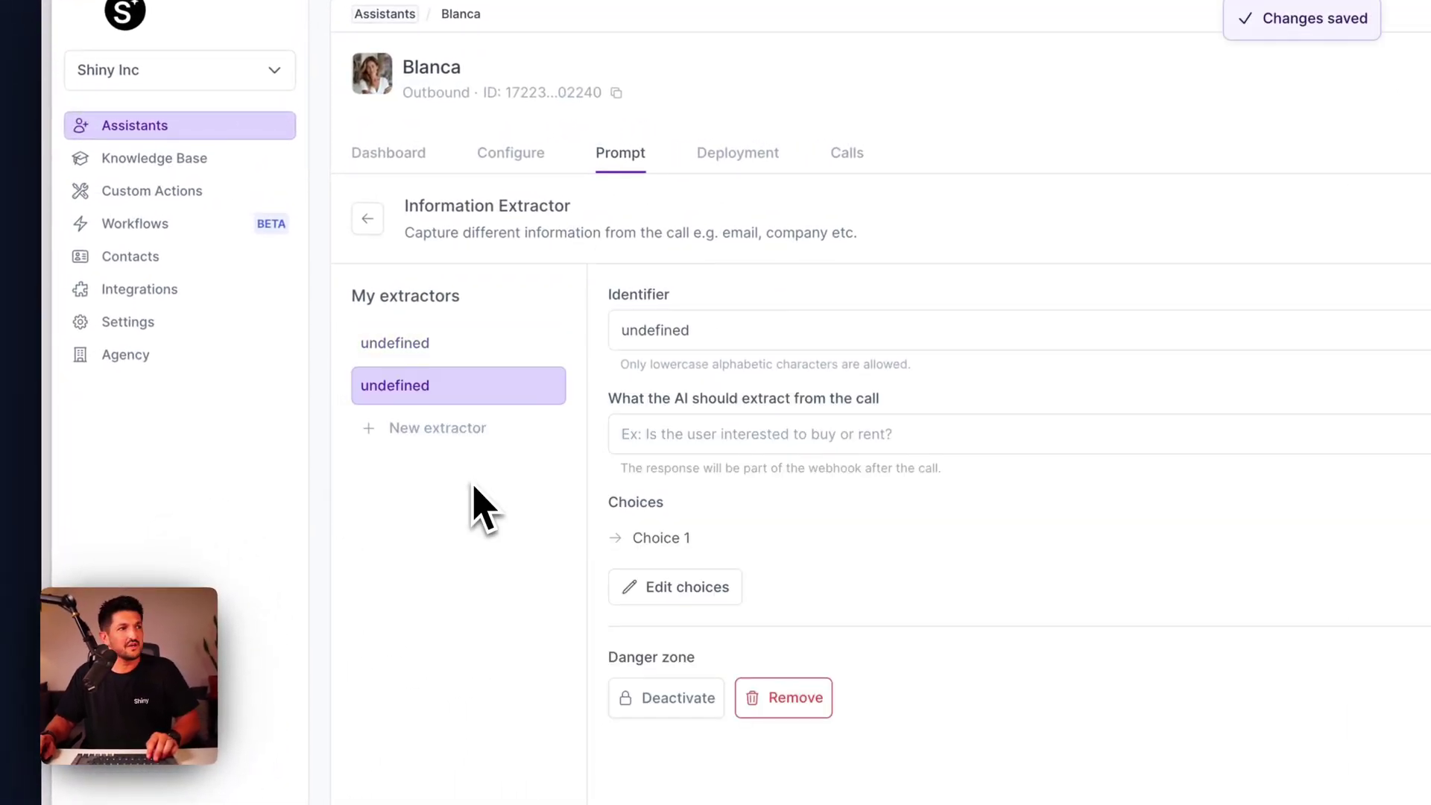
pyautogui.doubleClick(802, 328)
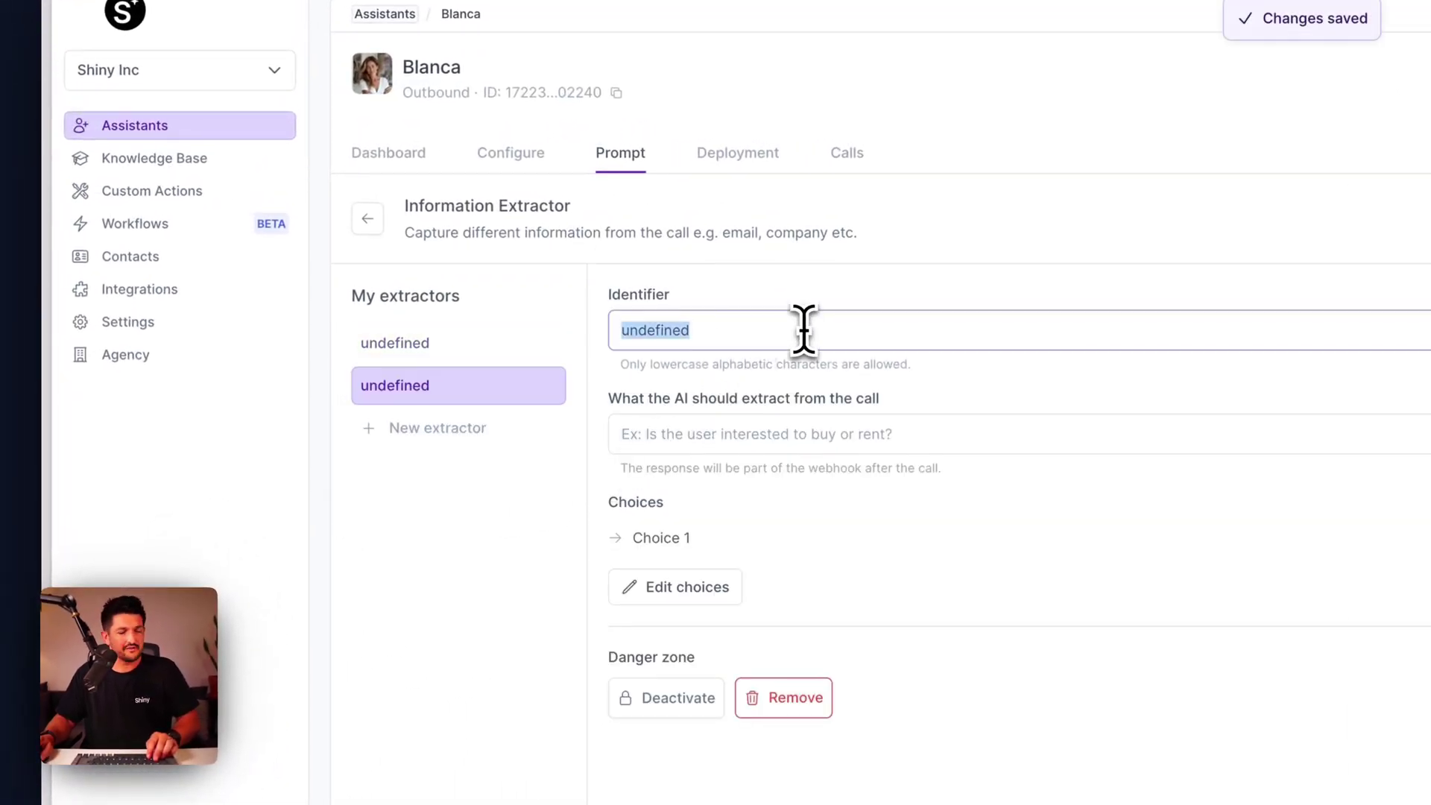
pyautogui.write('enquiry')
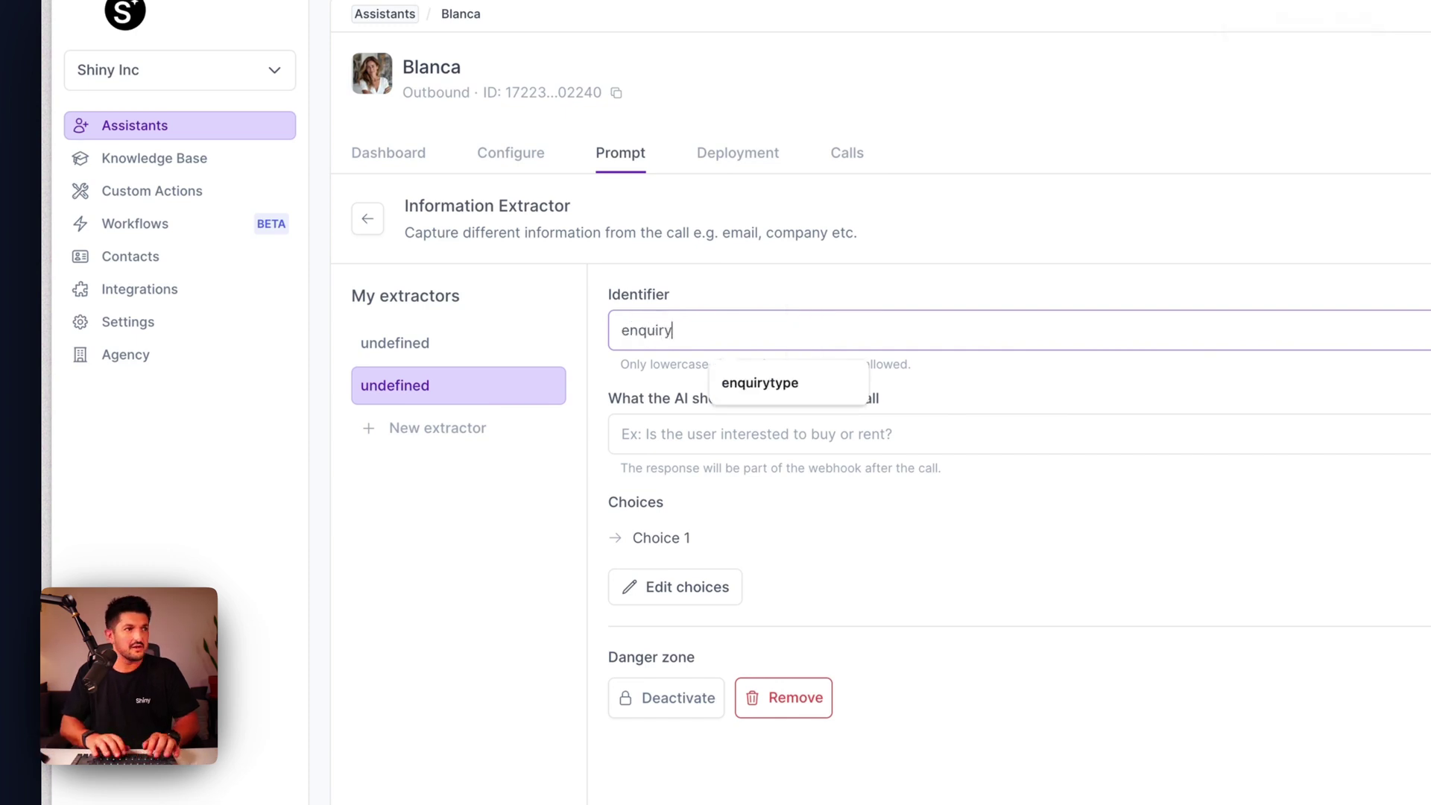
pyautogui.write('type')
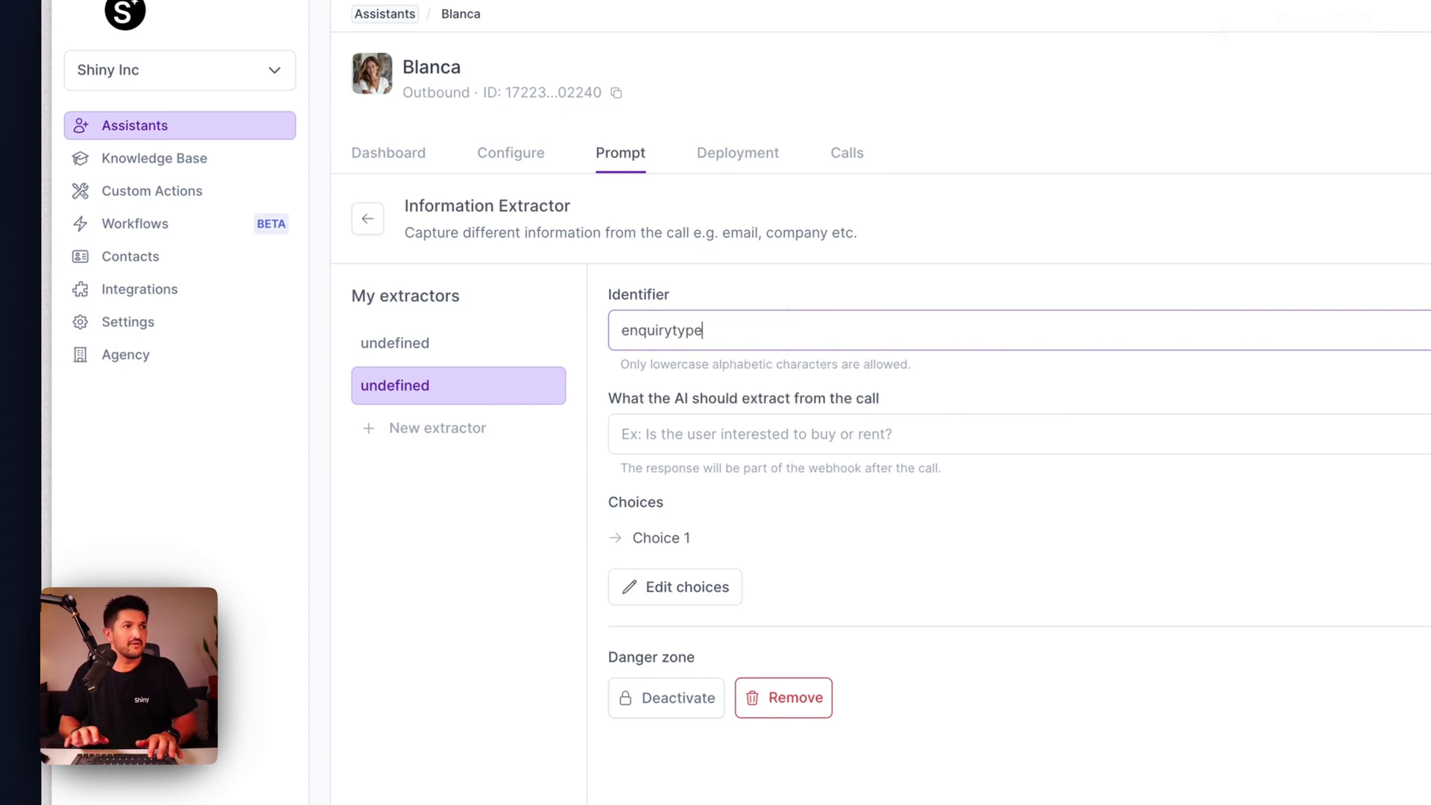
pyautogui.click(1104, 533)
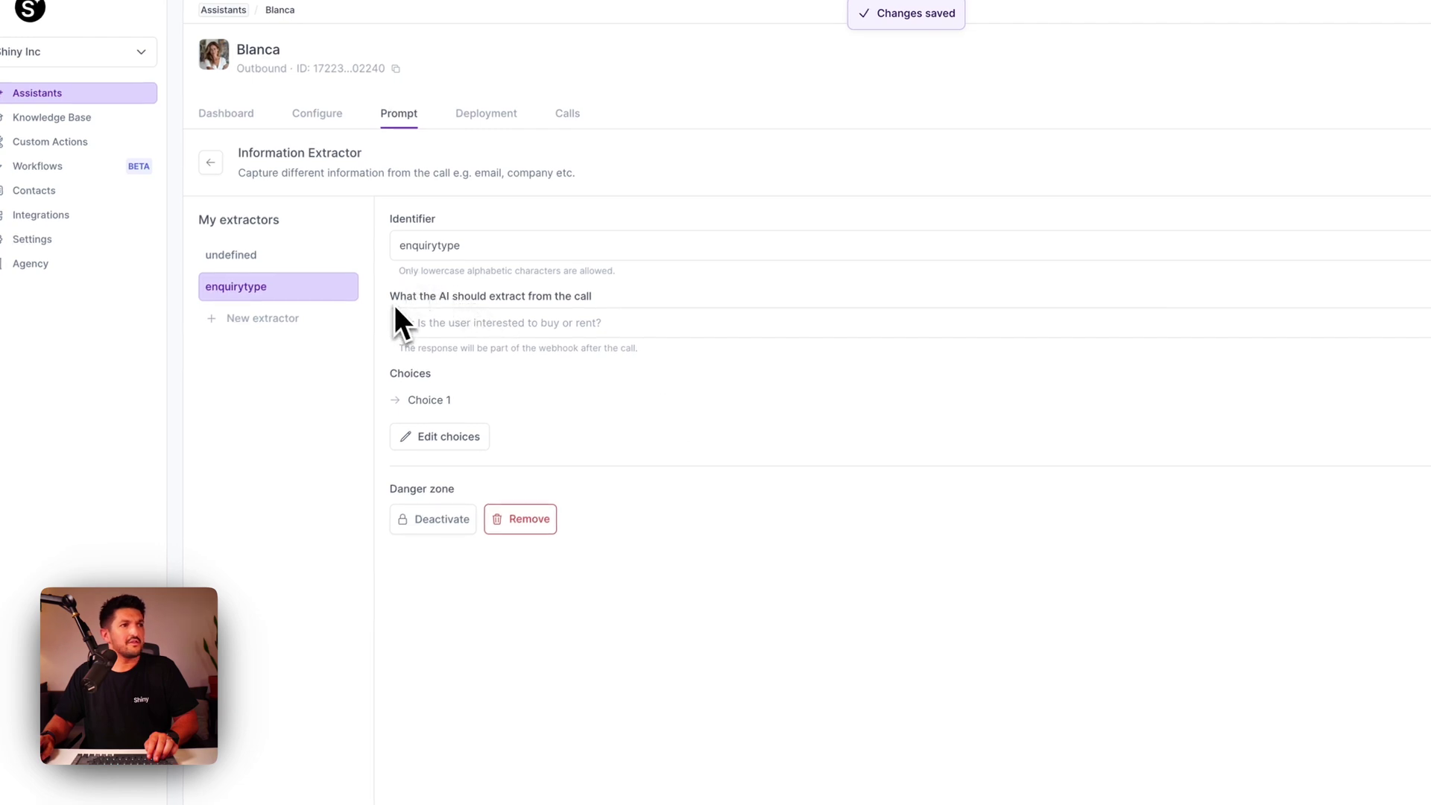
# Enter the question 'Is the user looking to buy or rent?' and start the choices Buy and Rent
pyautogui.click(522, 322)
pyautogui.write('Is the user looking to b')
pyautogui.write('uy op')
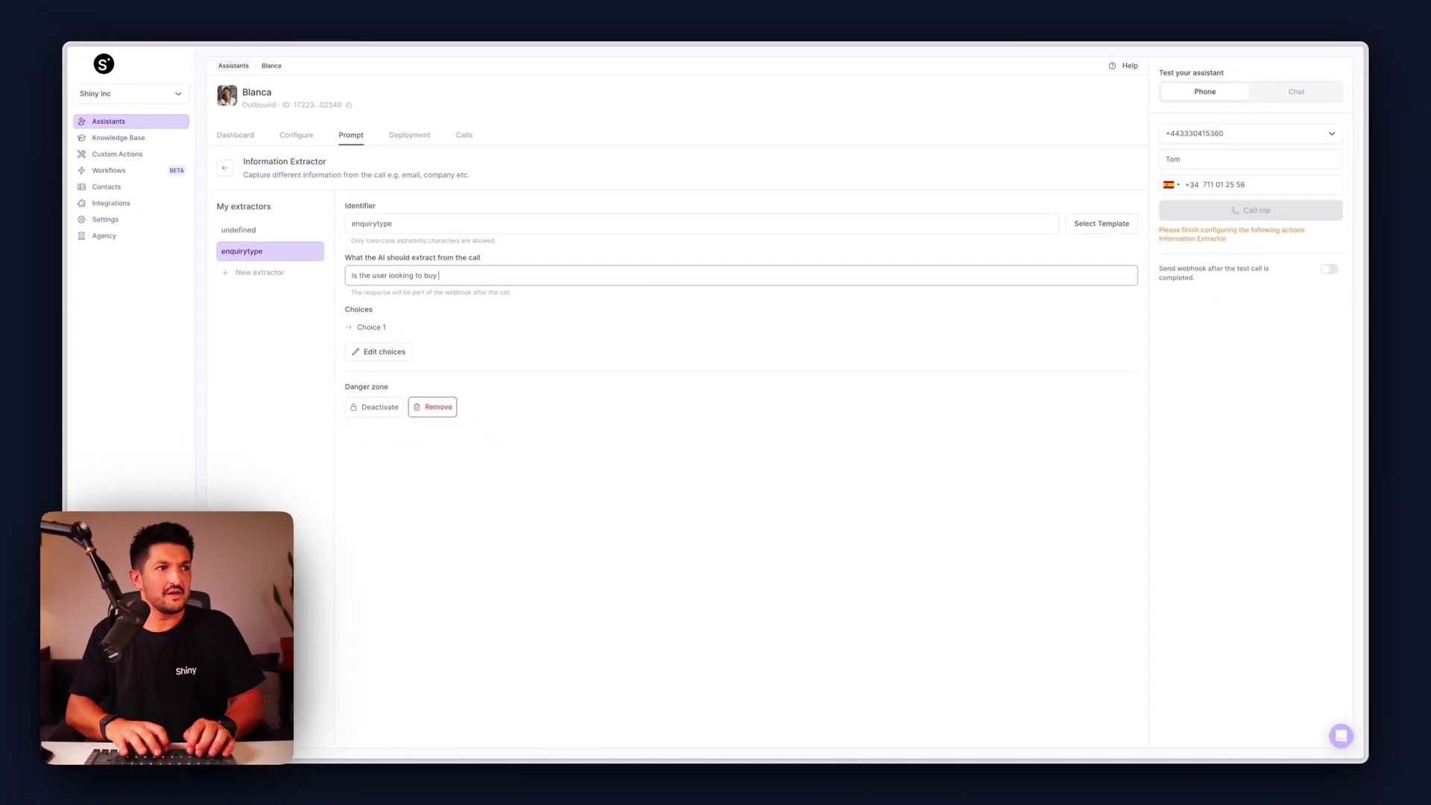
pyautogui.write(' rent')
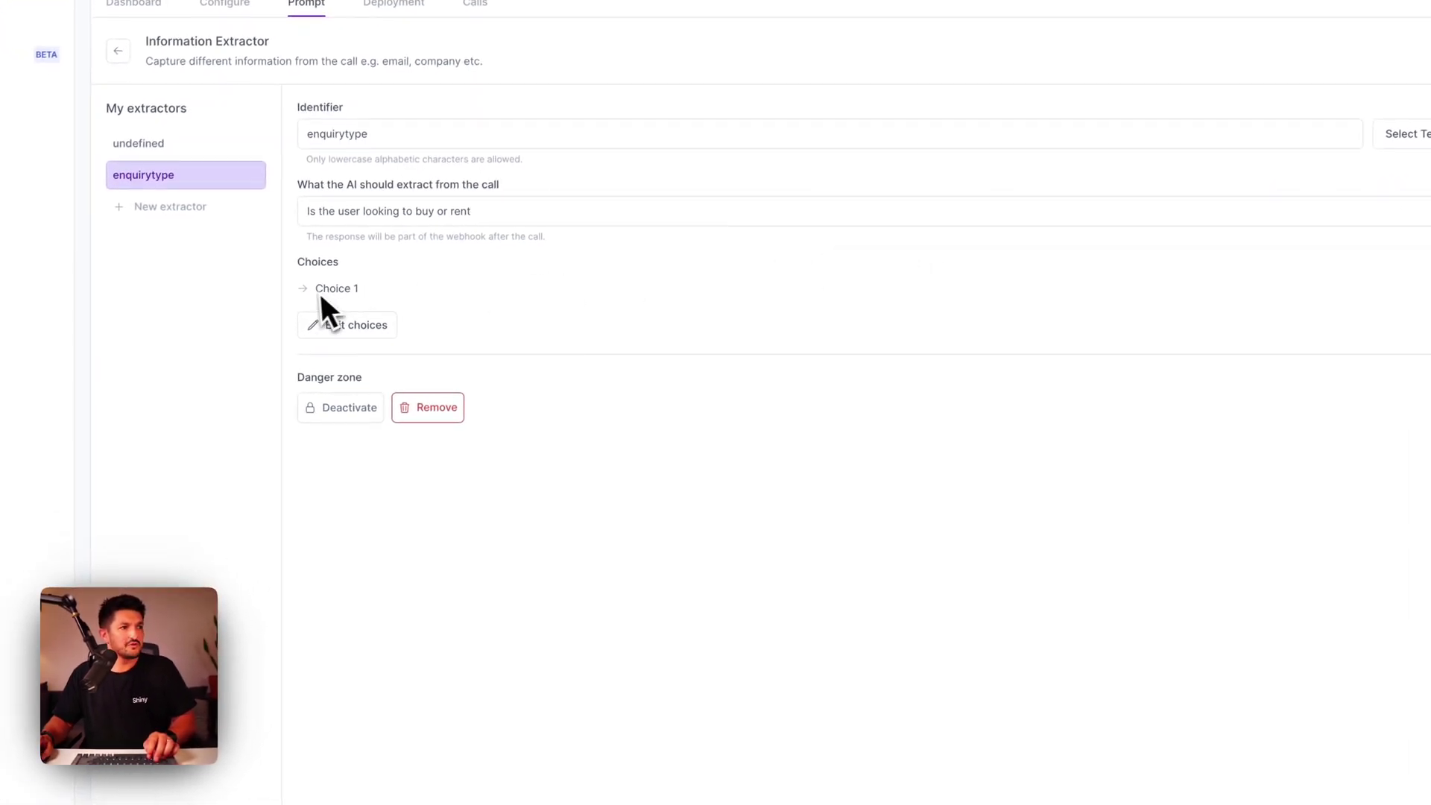
pyautogui.click(338, 325)
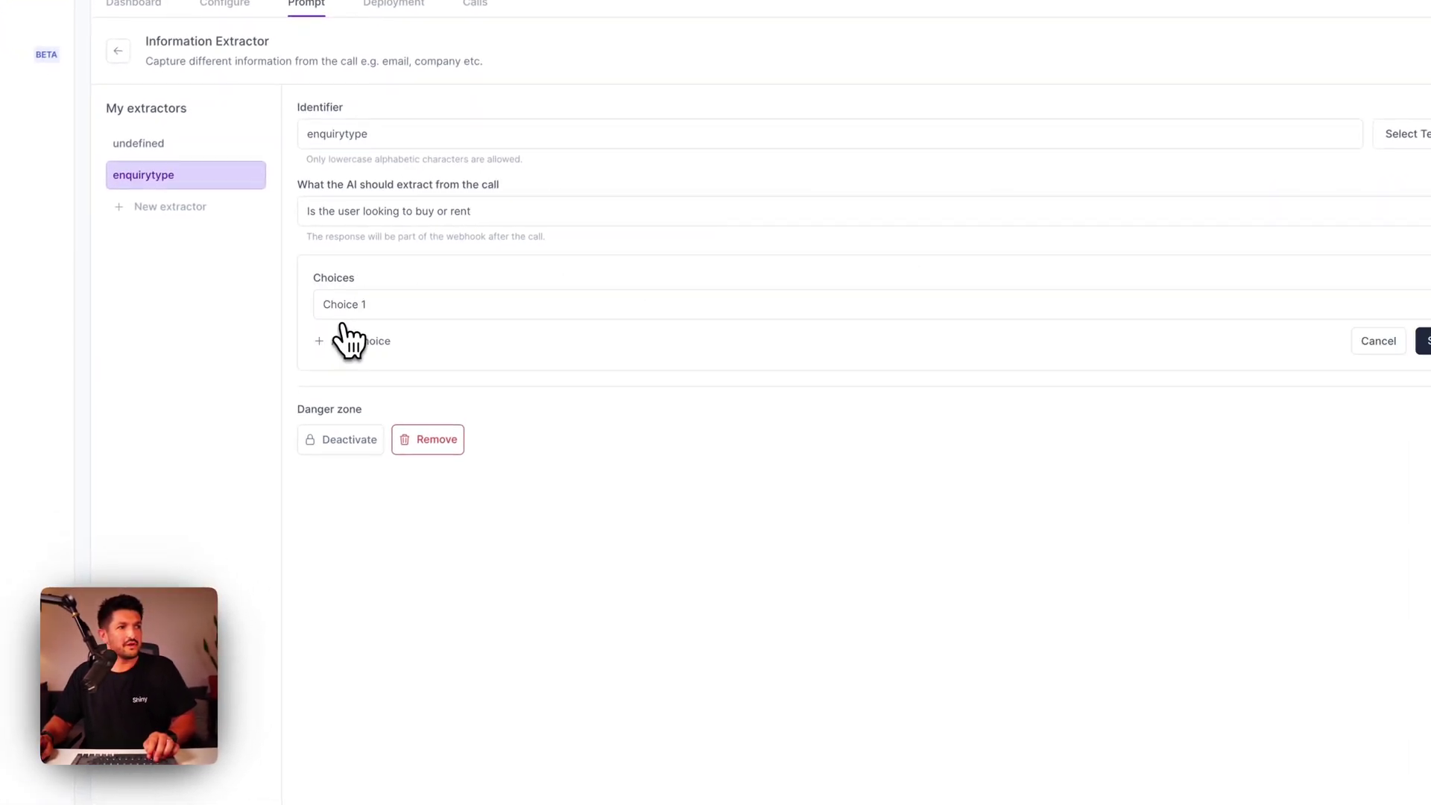
pyautogui.moveTo(362, 305); pyautogui.dragTo(405, 310)
pyautogui.hotkey('ctrl', 'a')
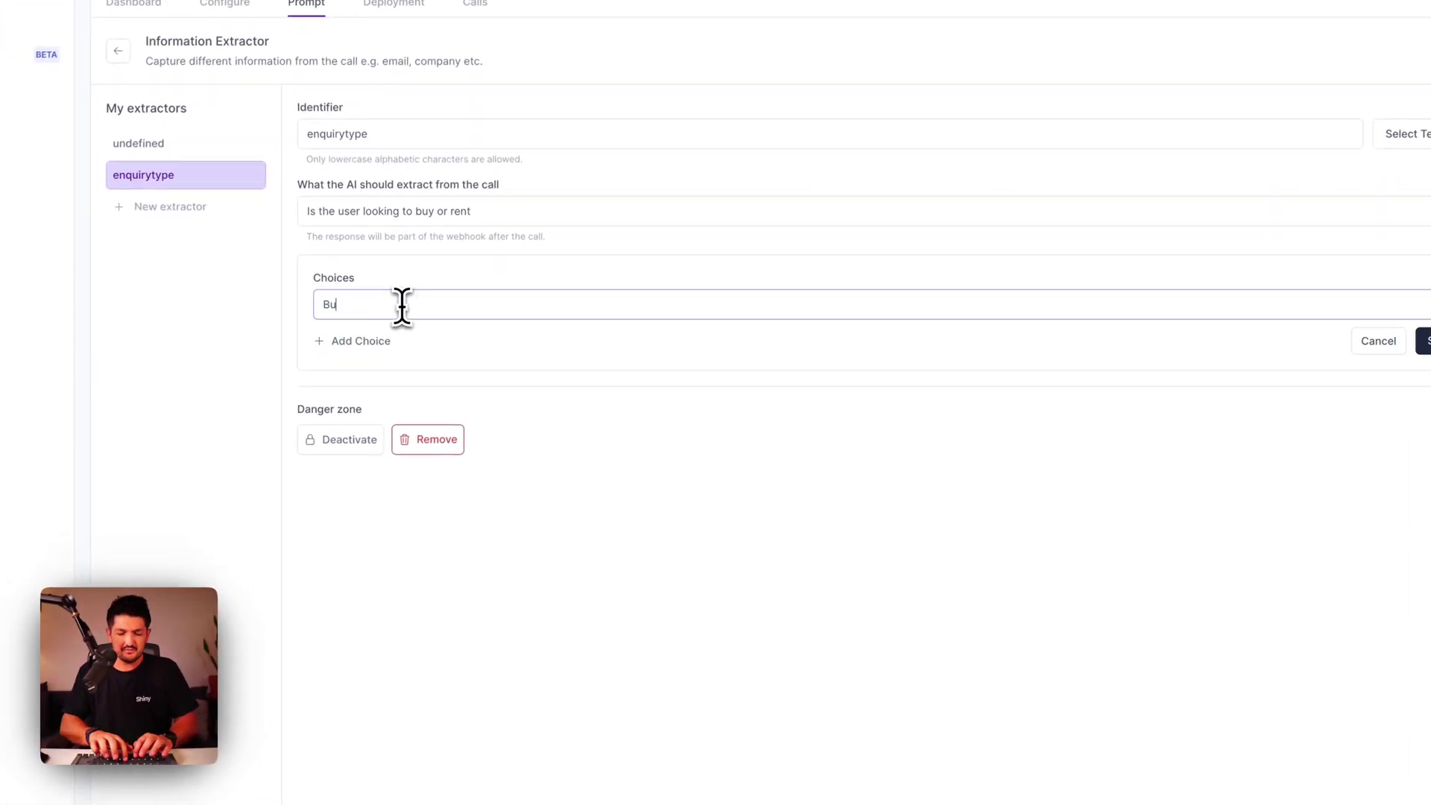
pyautogui.click(384, 341)
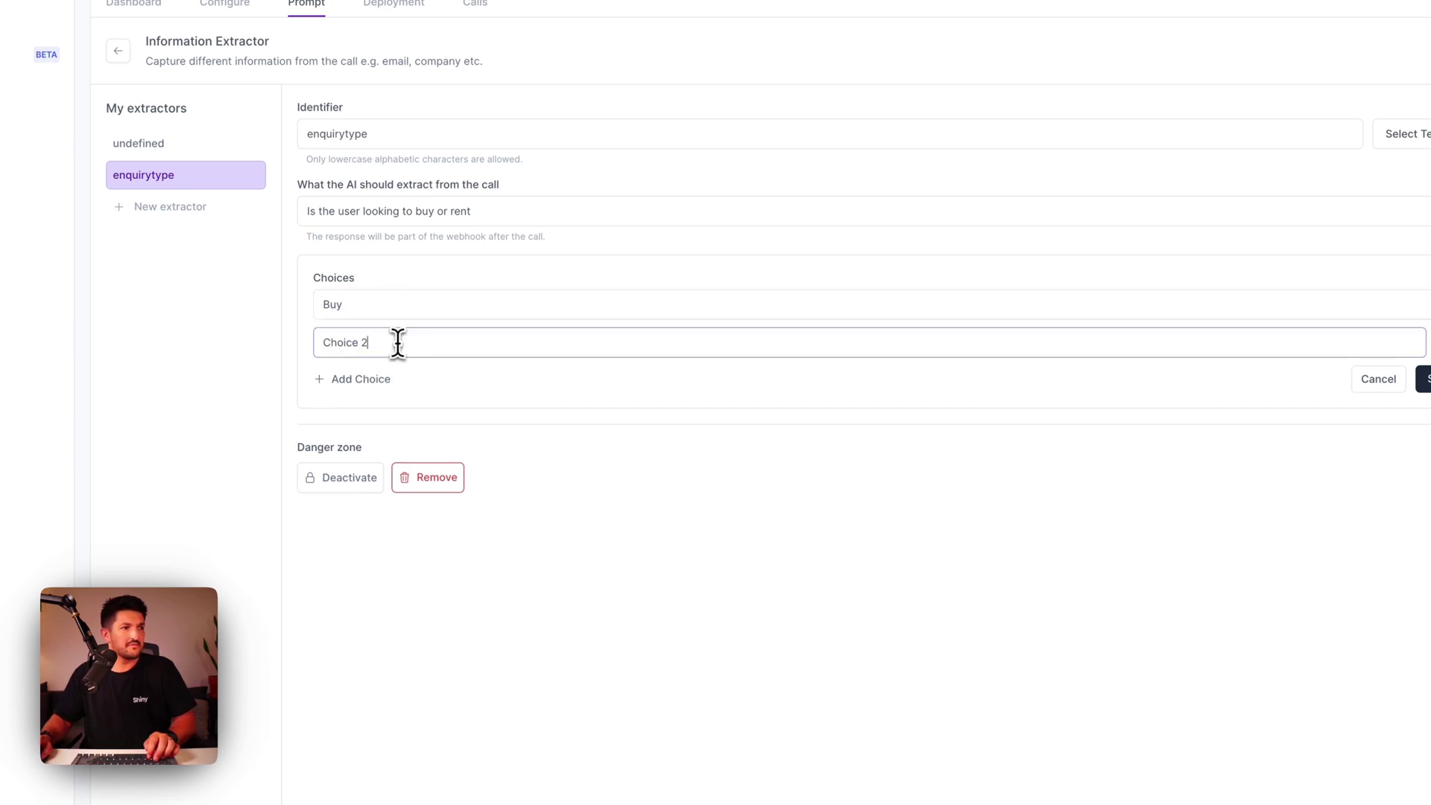
pyautogui.hotkey('ctrl', 'a')
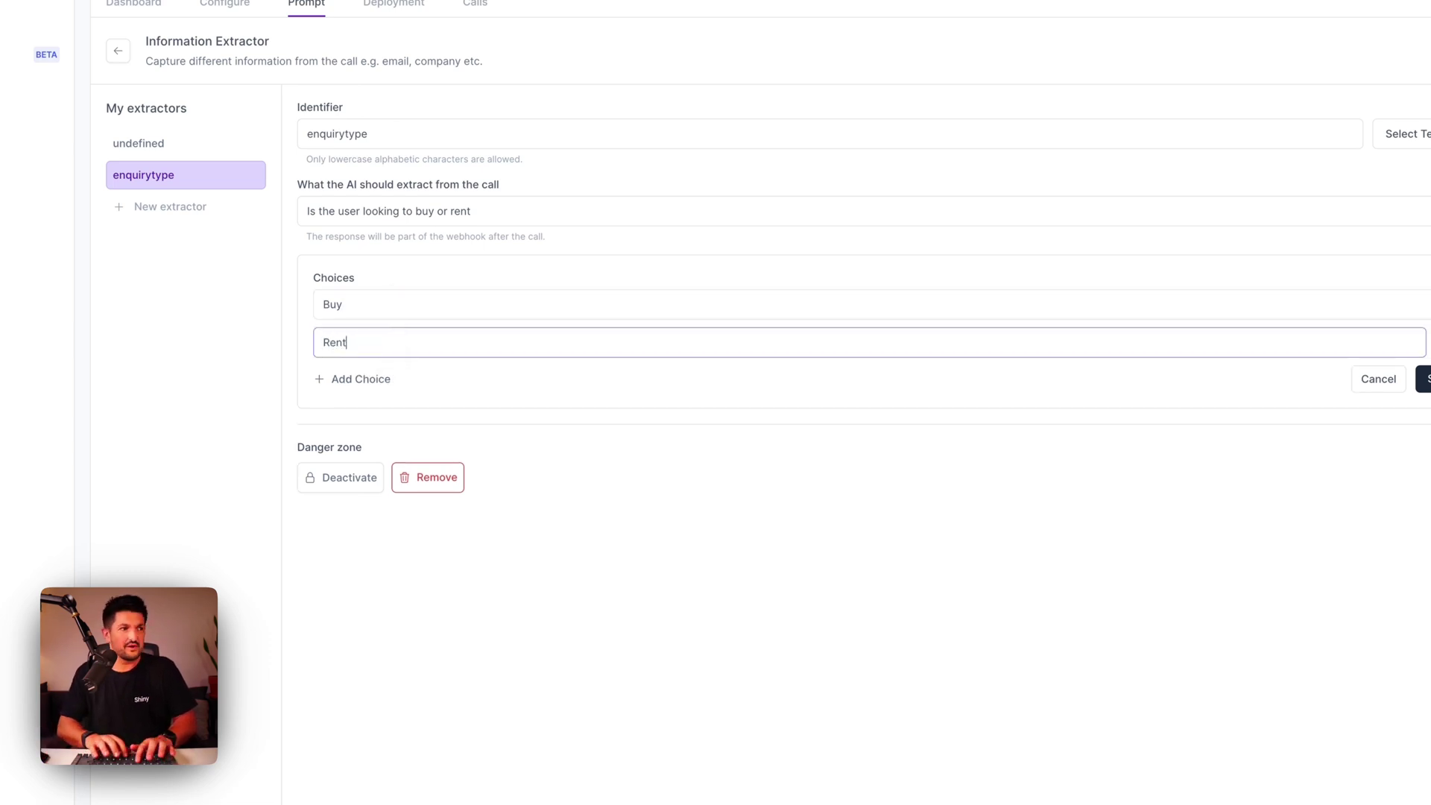
# Add the Rent to Buy choice, save all three, and fix the question's typo
pyautogui.click(402, 380)
pyautogui.click(394, 381)
pyautogui.hotkey('ctrl', 'a')
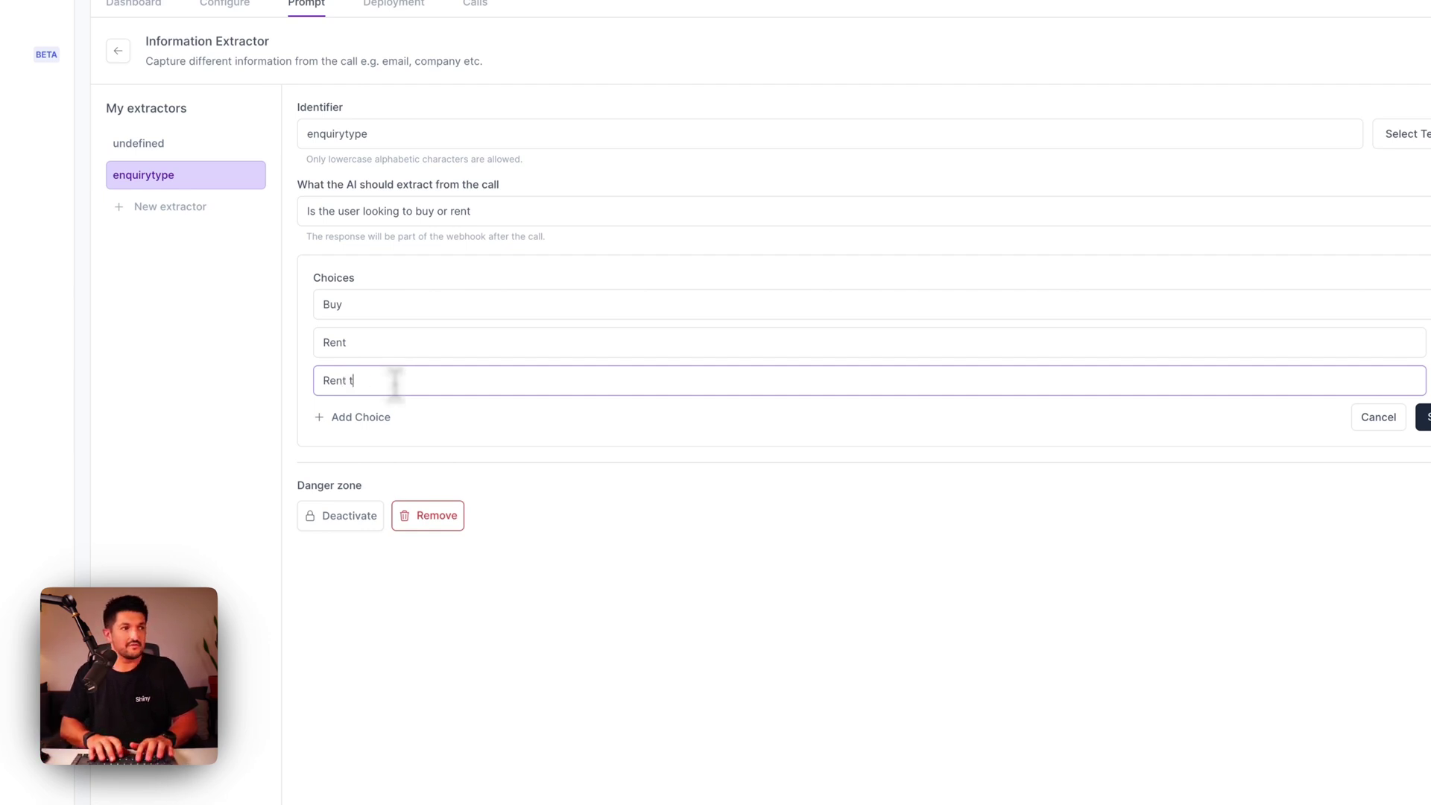
pyautogui.click(655, 549)
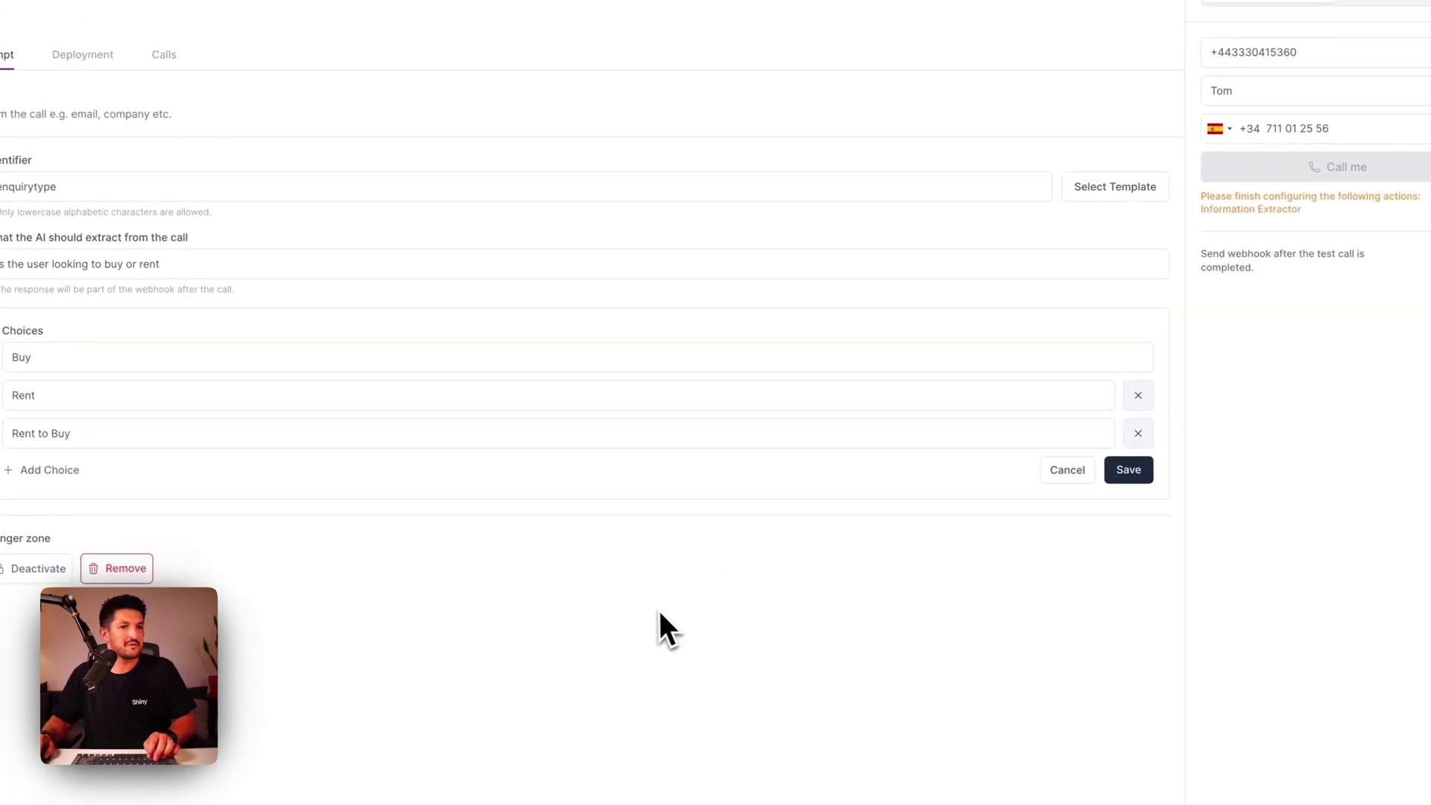
pyautogui.click(1131, 474)
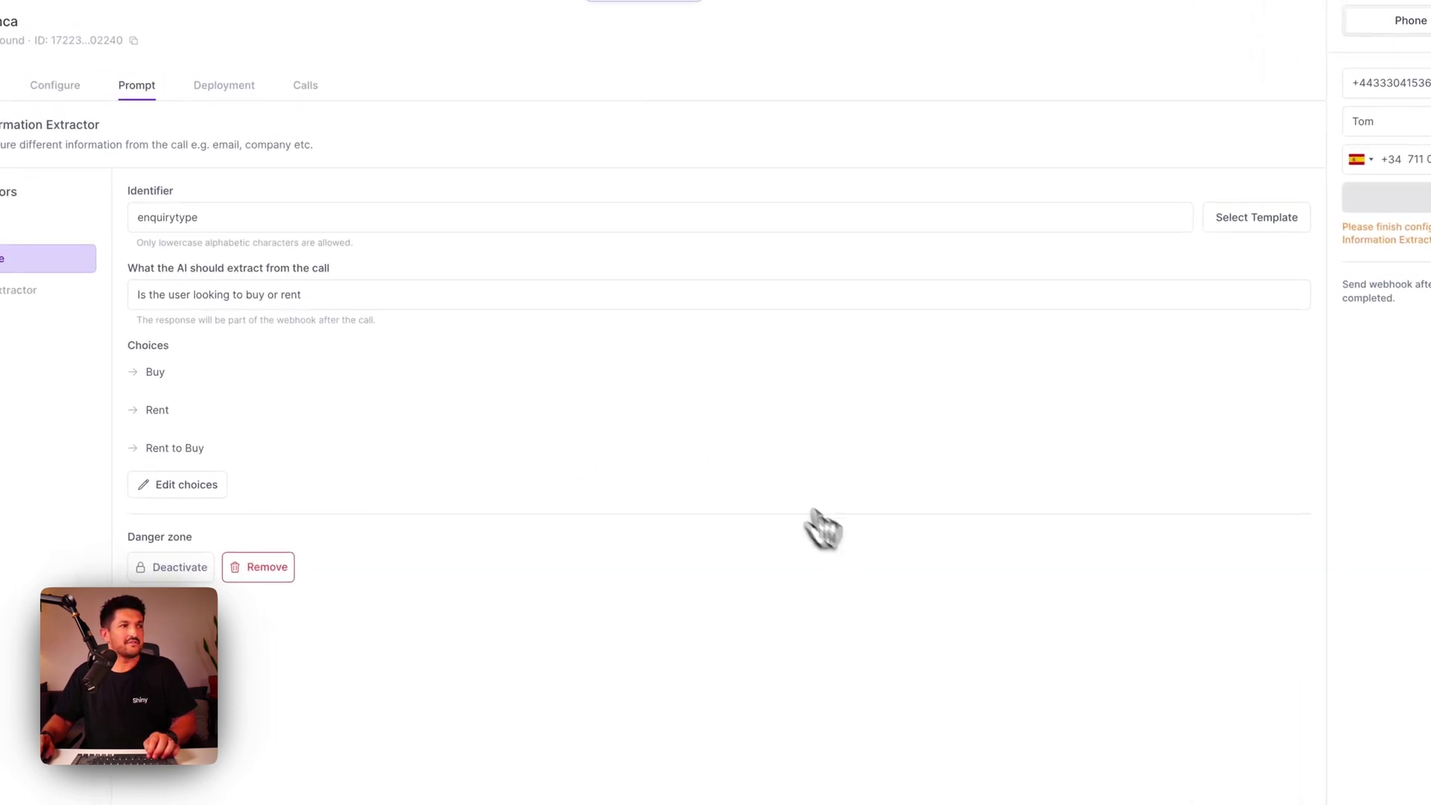
pyautogui.click(308, 294)
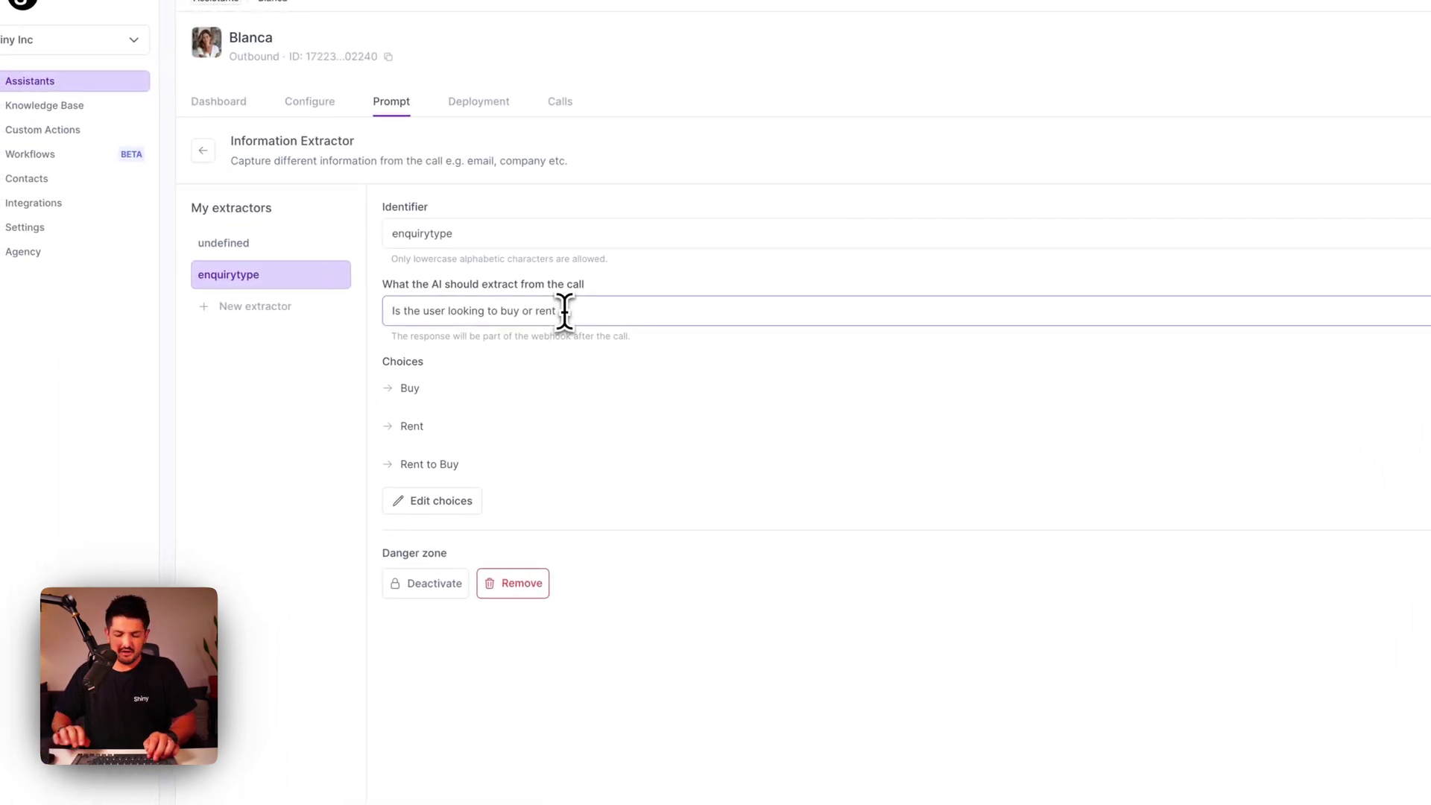
pyautogui.click(749, 438)
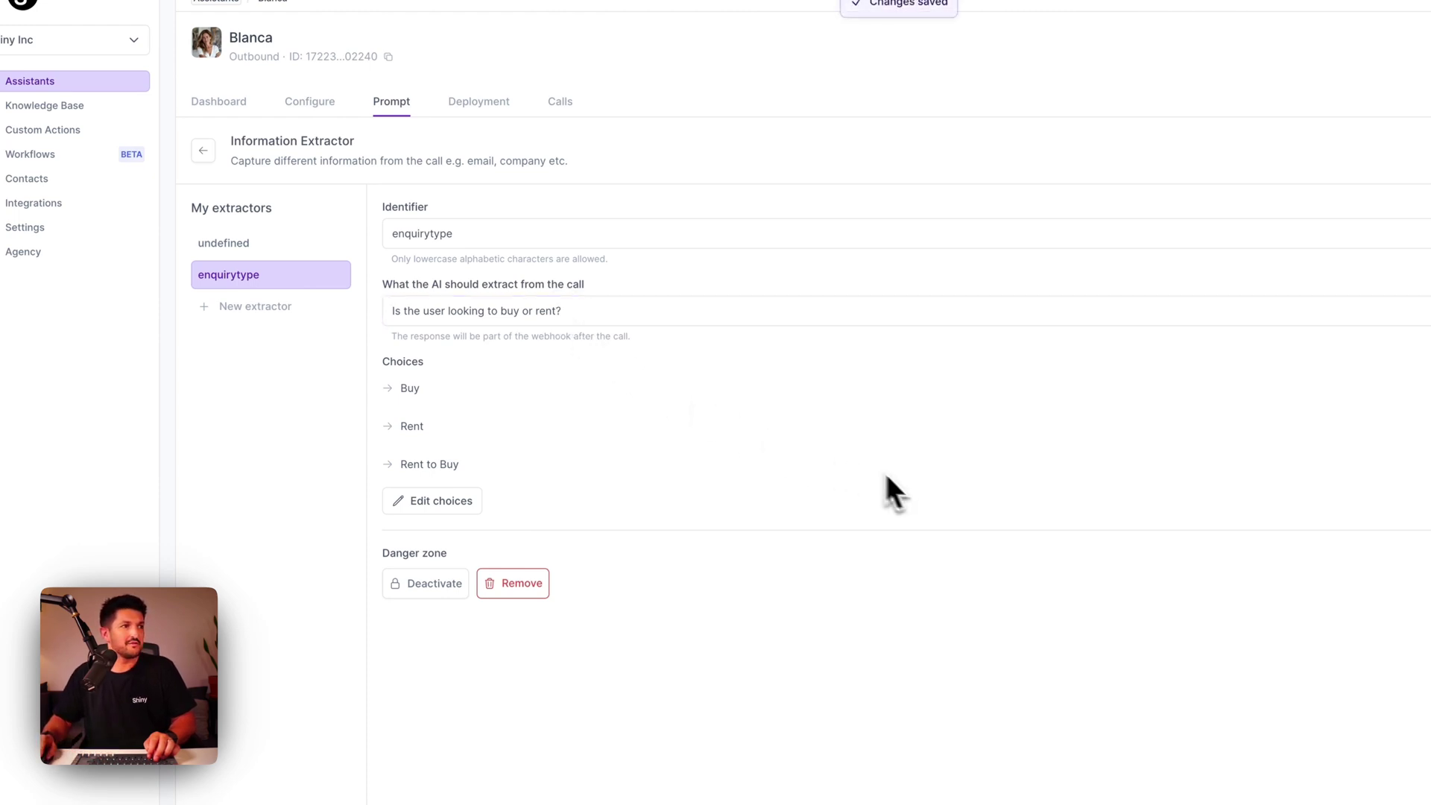
# Add an open-question extractor 'desiredlocation' asking 'Which location is the user interested in?'
pyautogui.click(273, 309)
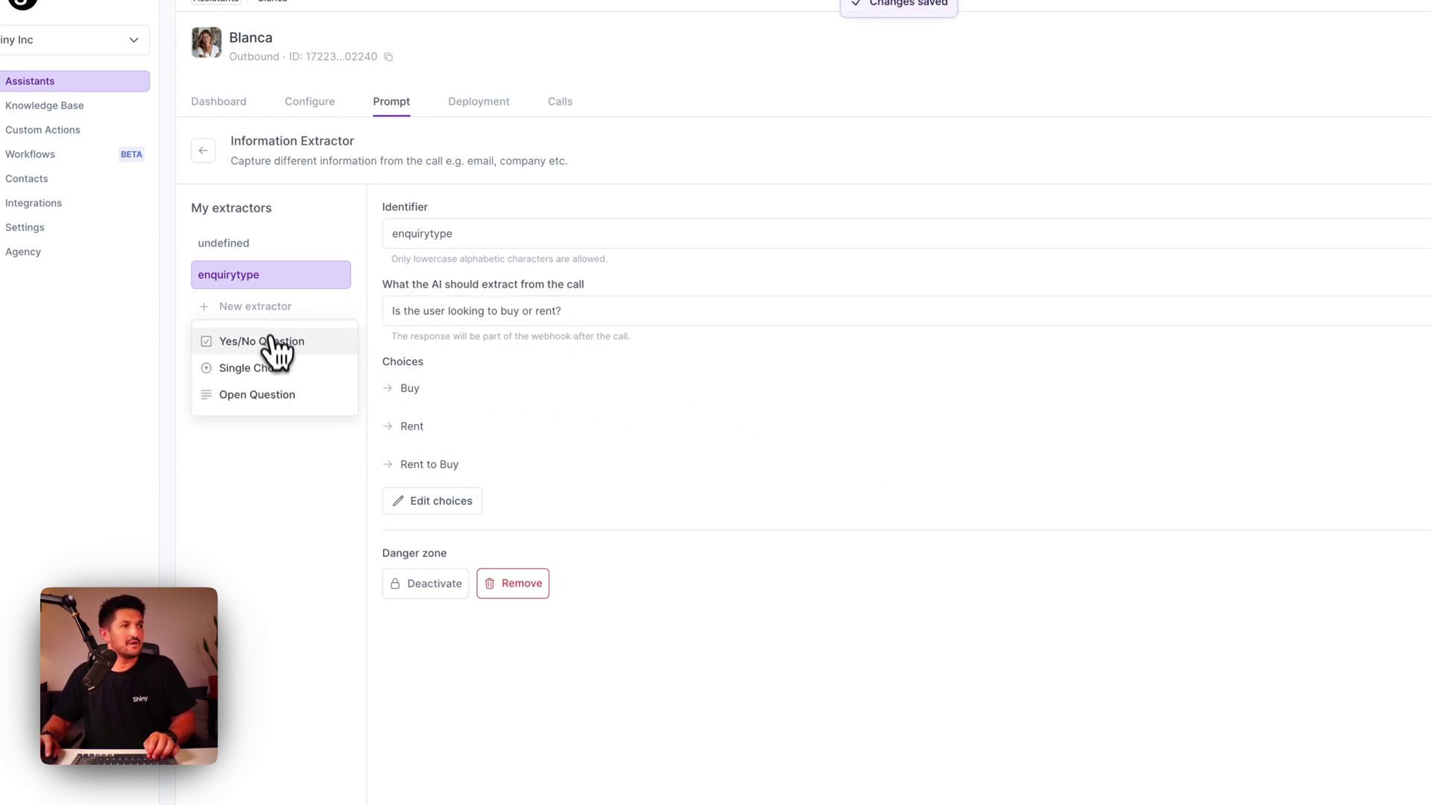
pyautogui.click(275, 389)
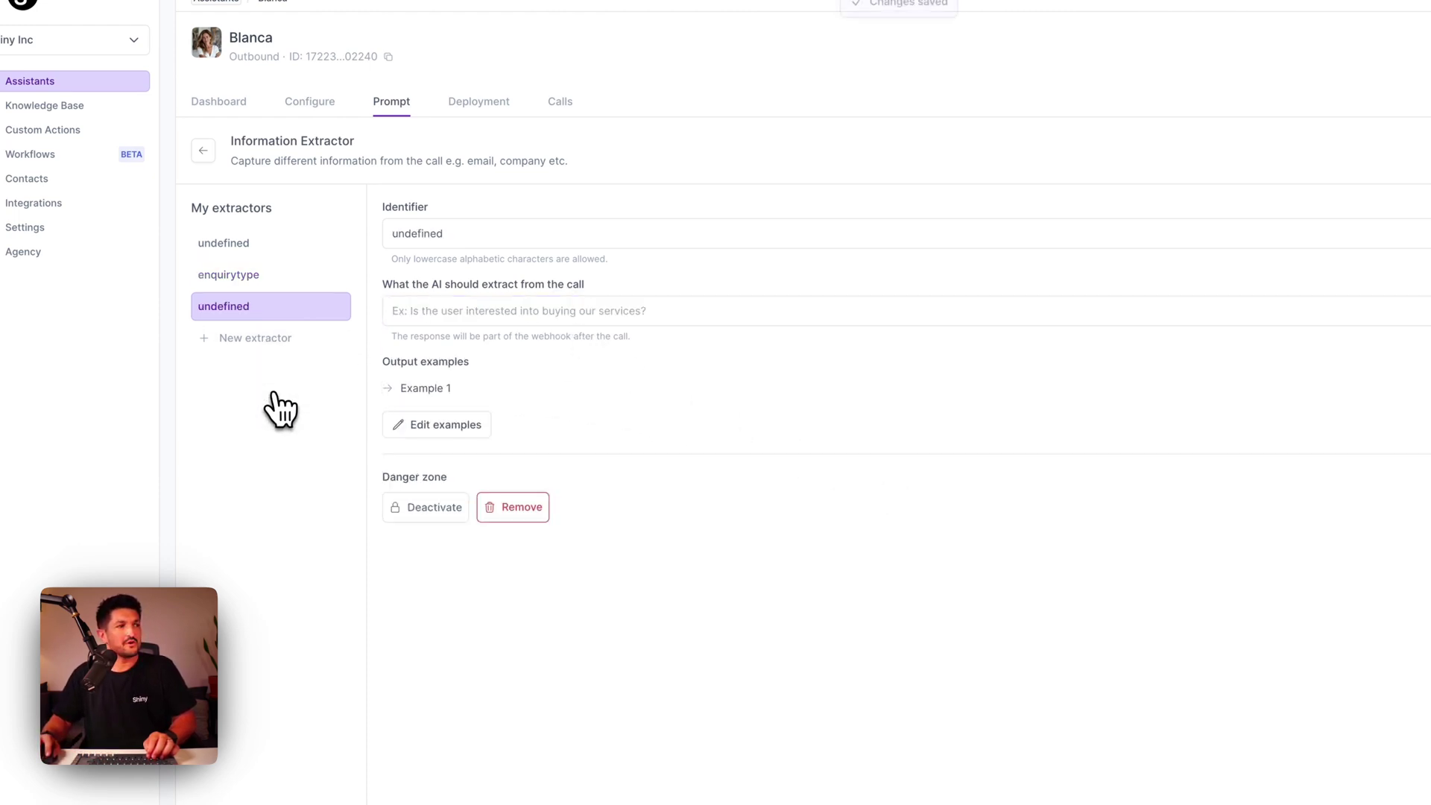
pyautogui.doubleClick(487, 232)
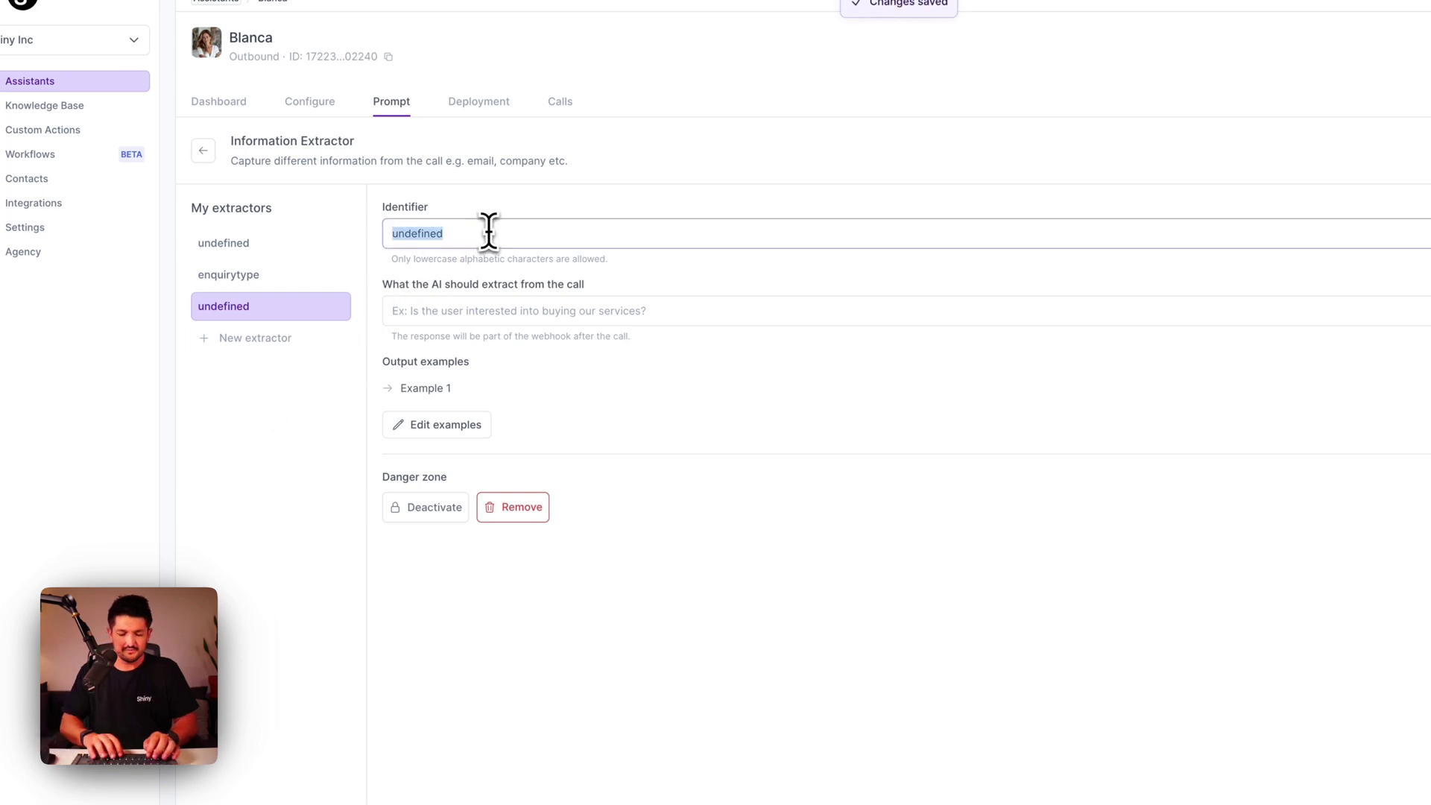
pyautogui.write('desi')
pyautogui.write('redloc')
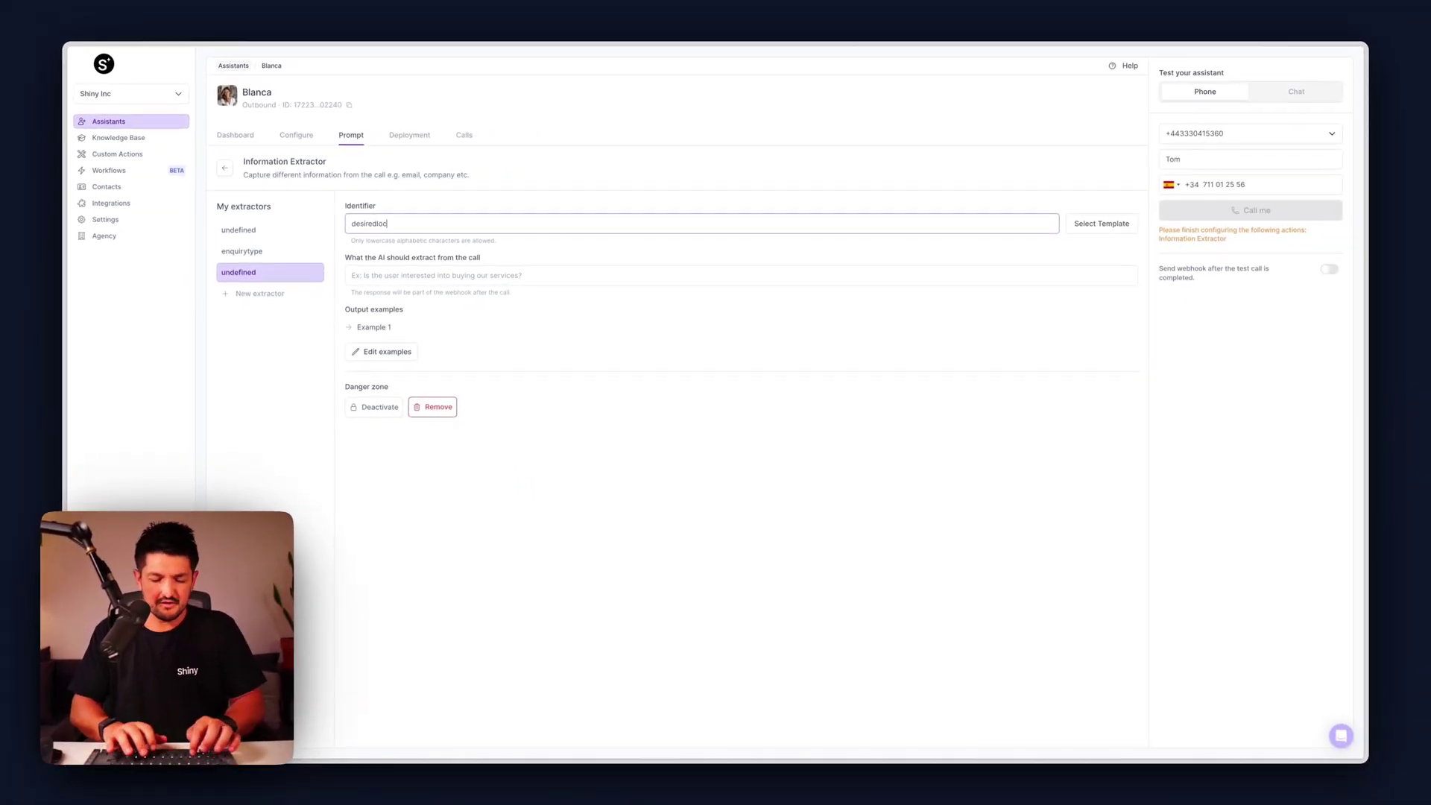
pyautogui.write('ation')
pyautogui.press('Tab')
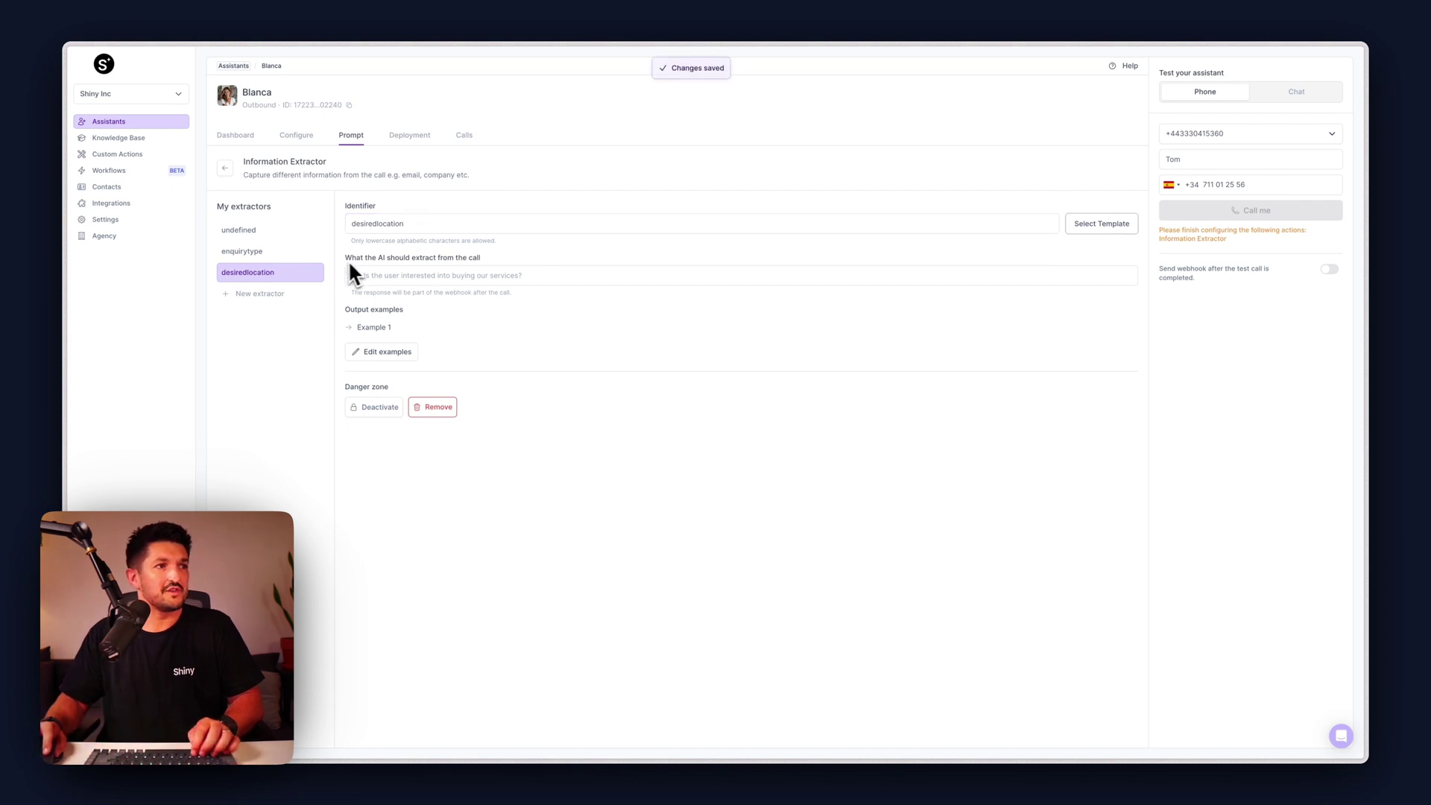
pyautogui.click(461, 274)
pyautogui.write('Which location is the user interested in?')
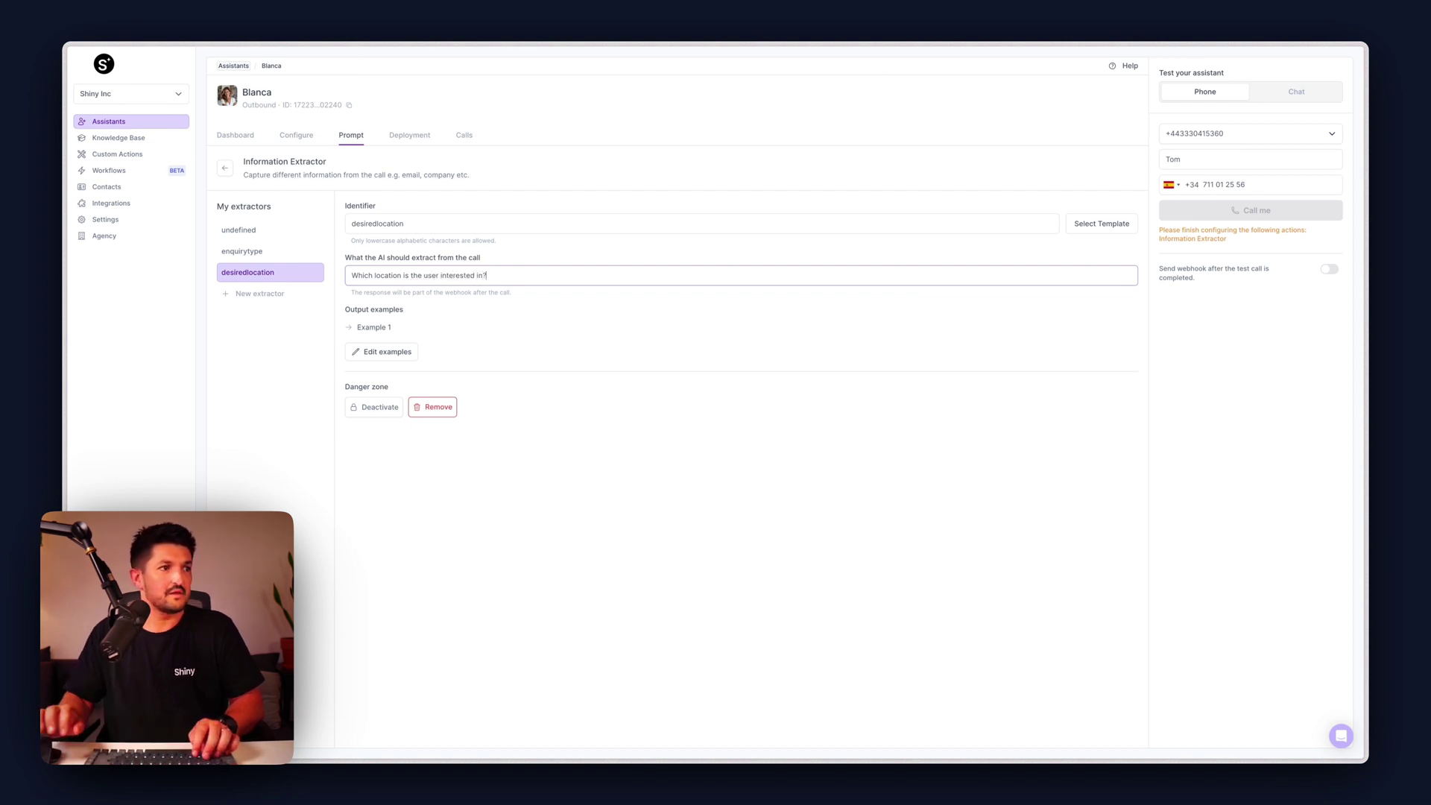
# Replace the placeholder examples with London, Manchester and Liverpool and save them
pyautogui.click(382, 351)
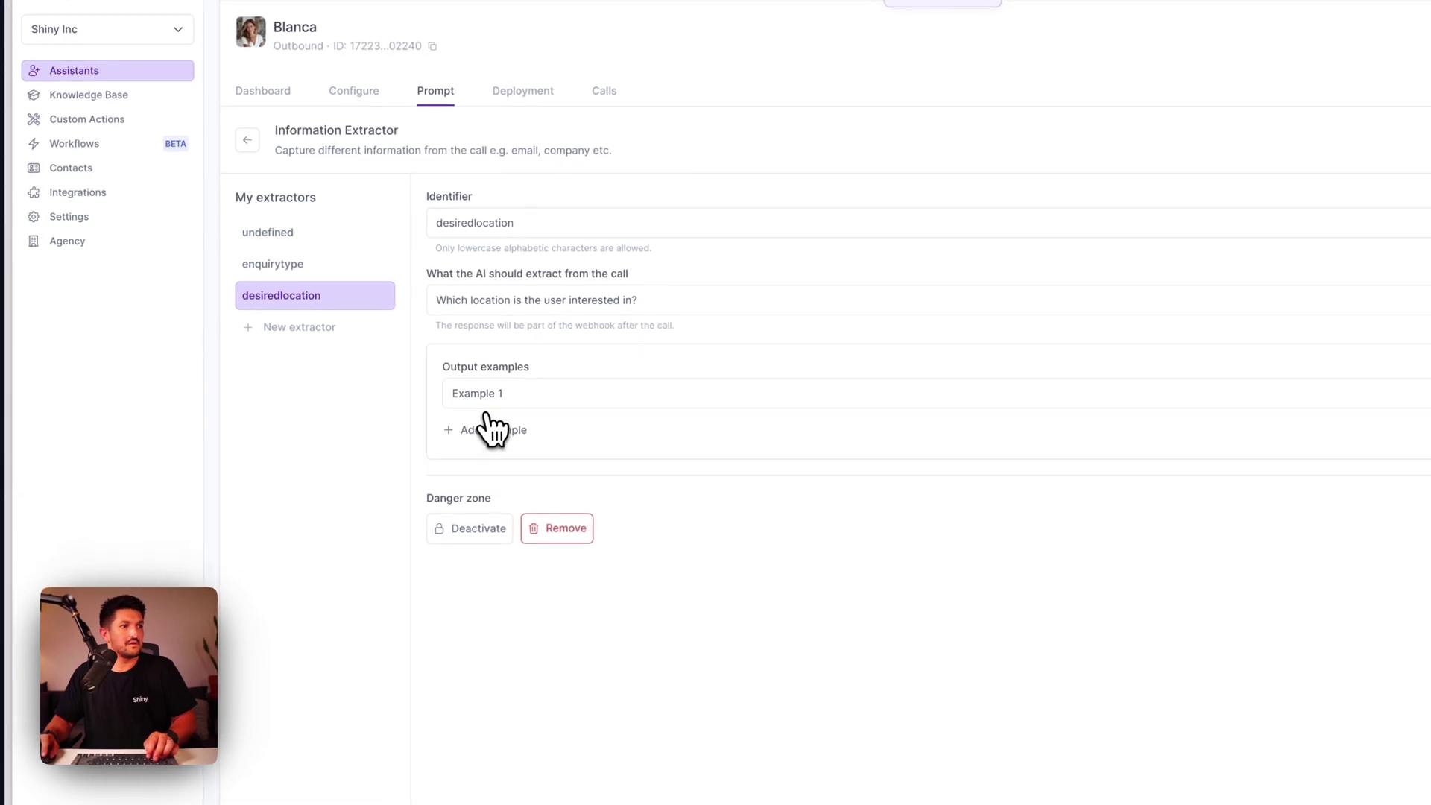
pyautogui.doubleClick(477, 393)
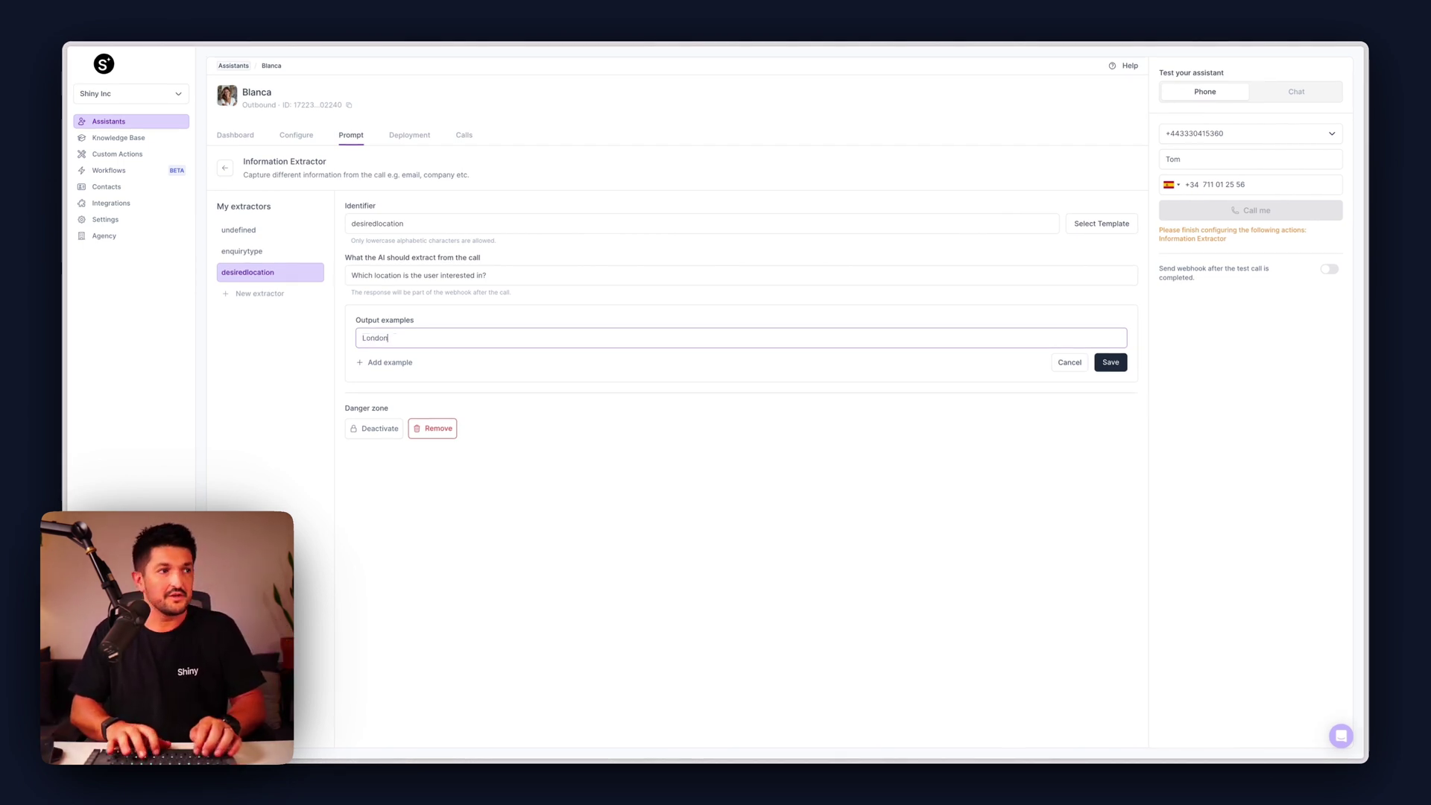
pyautogui.click(382, 362)
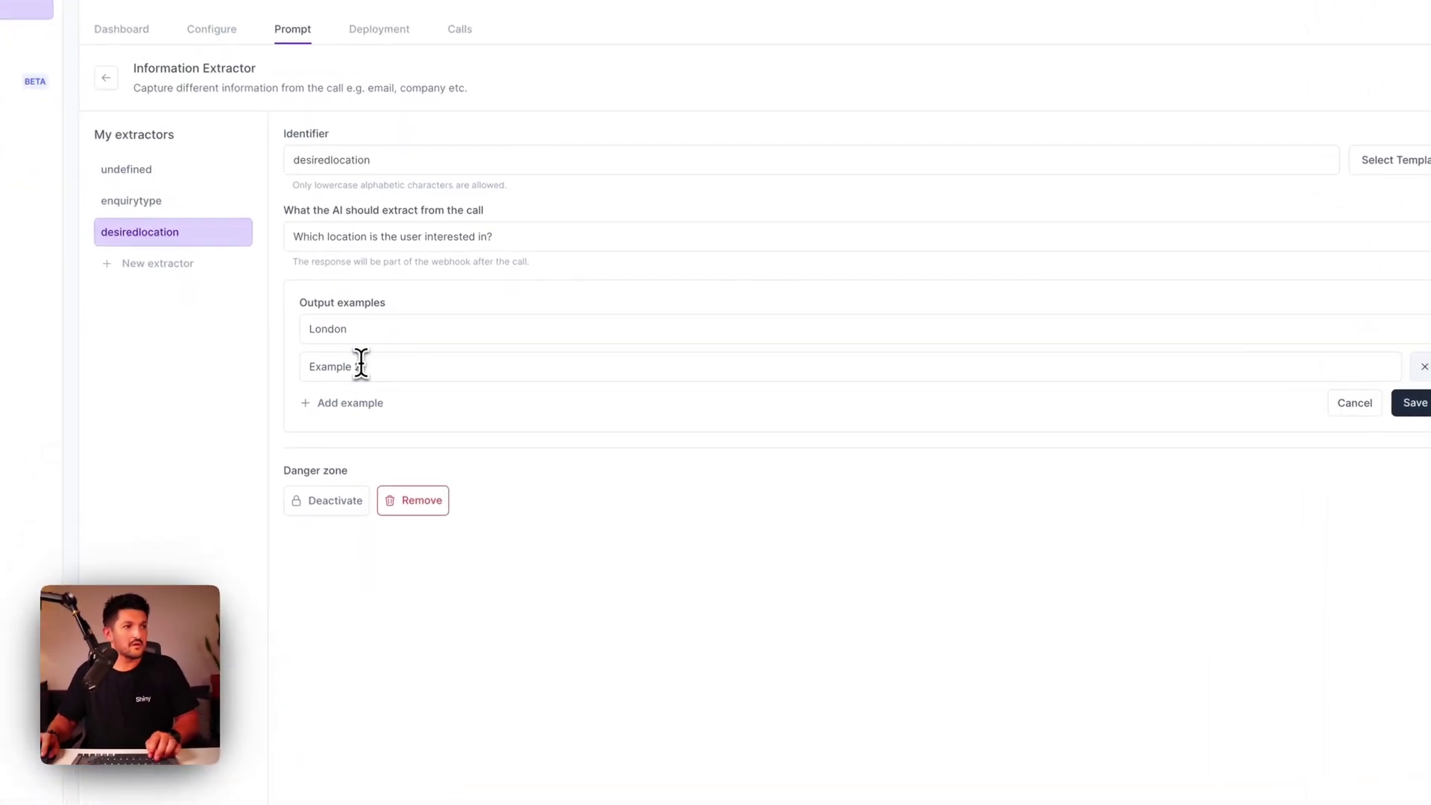
pyautogui.tripleClick(397, 362)
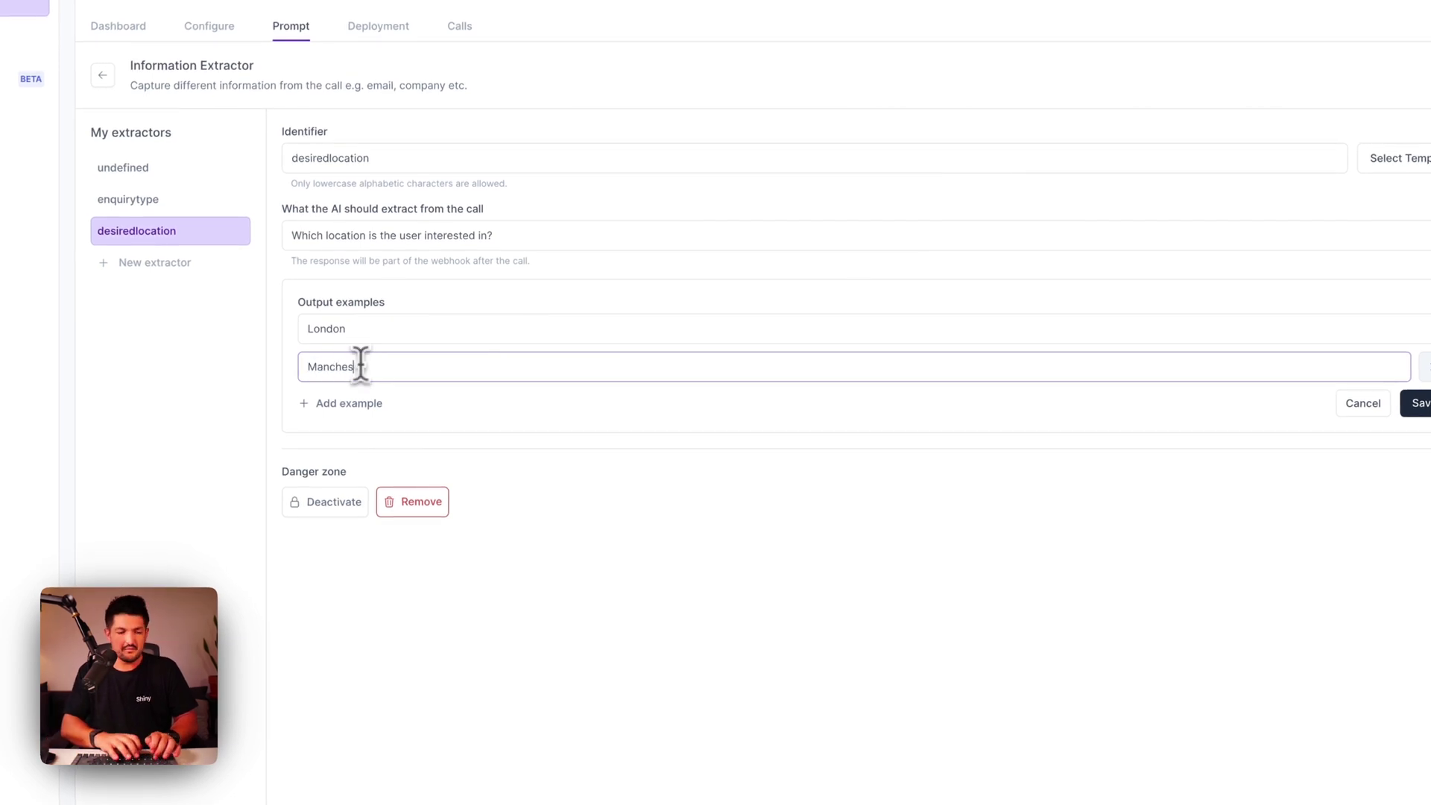
pyautogui.click(358, 403)
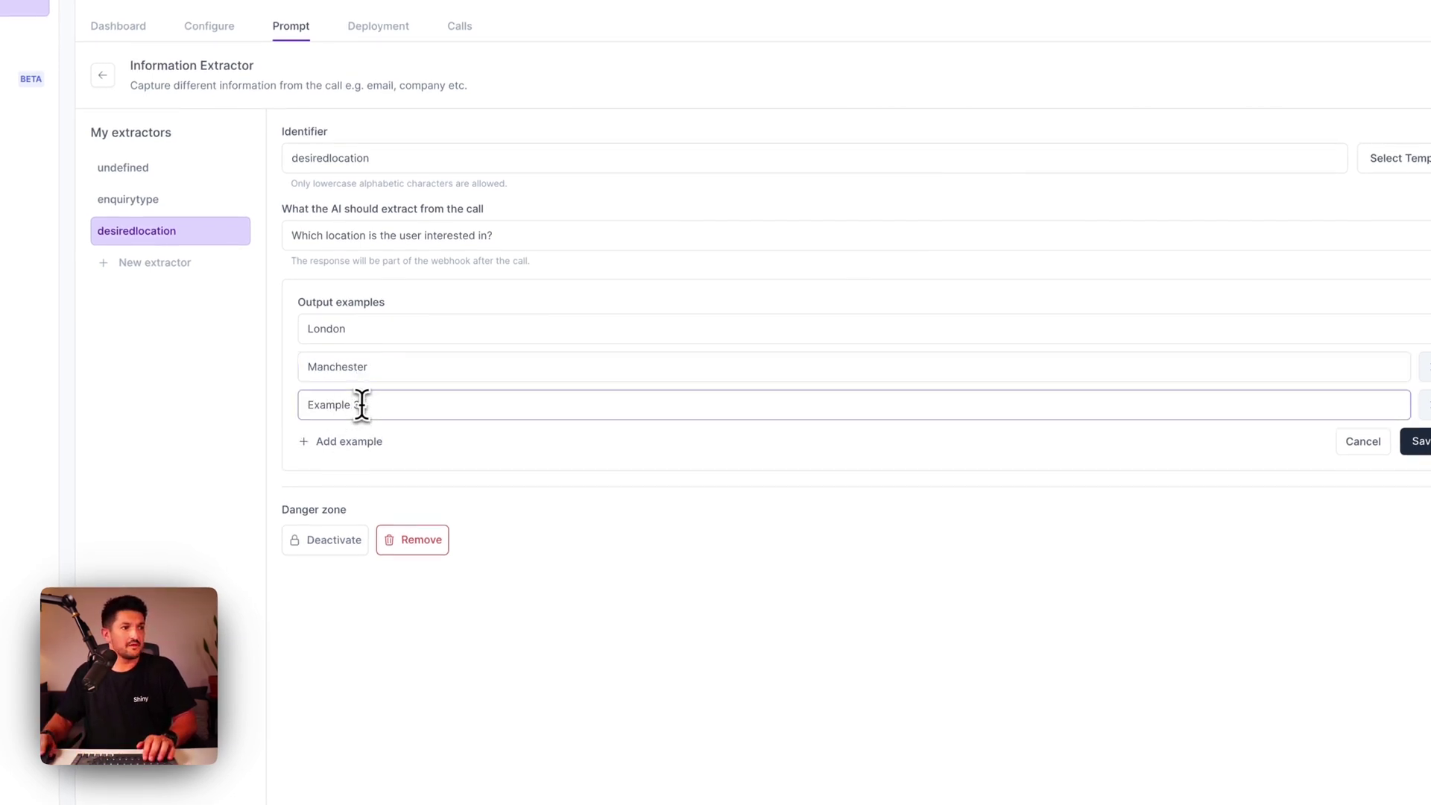
pyautogui.tripleClick(364, 405)
pyautogui.write('Liverpool')
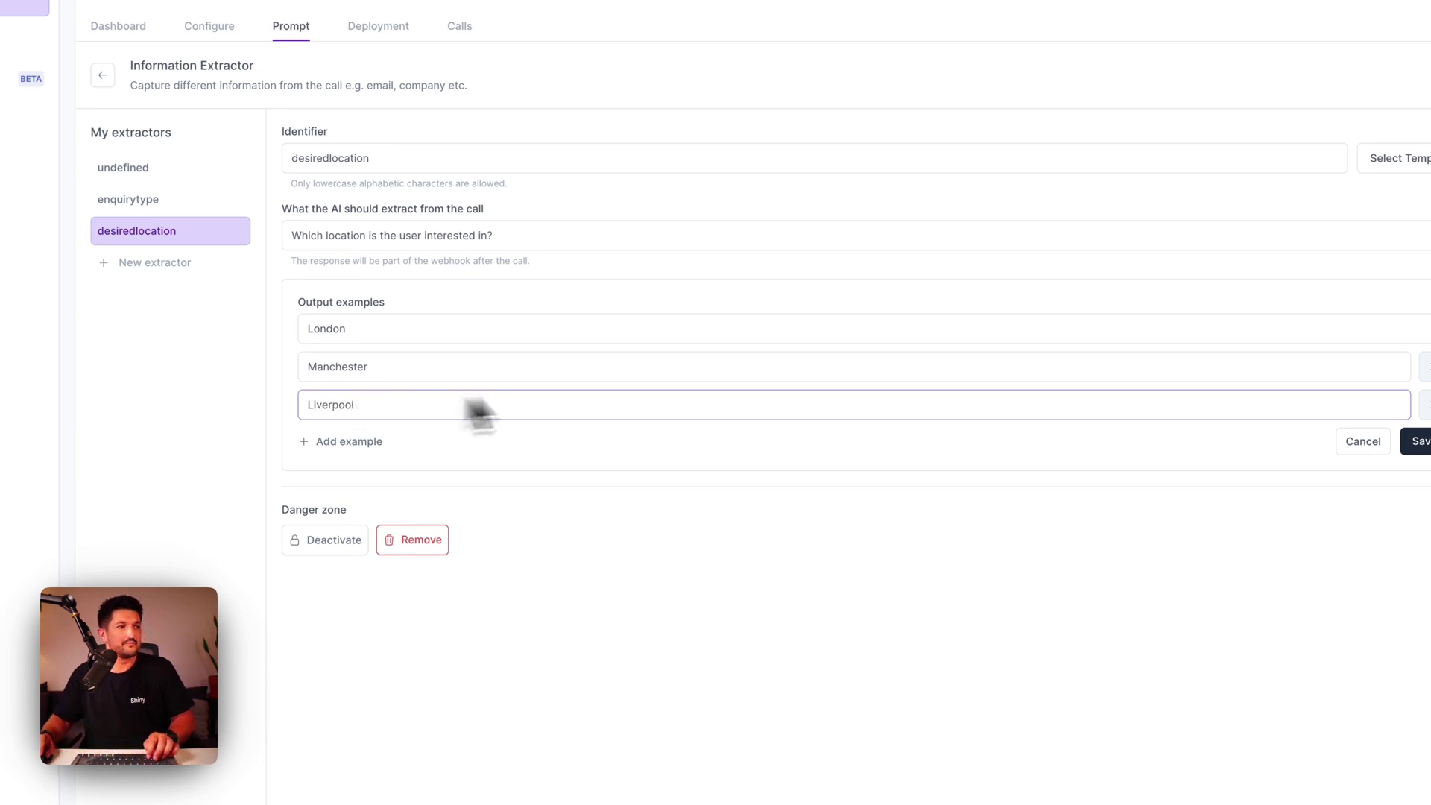
pyautogui.click(1420, 442)
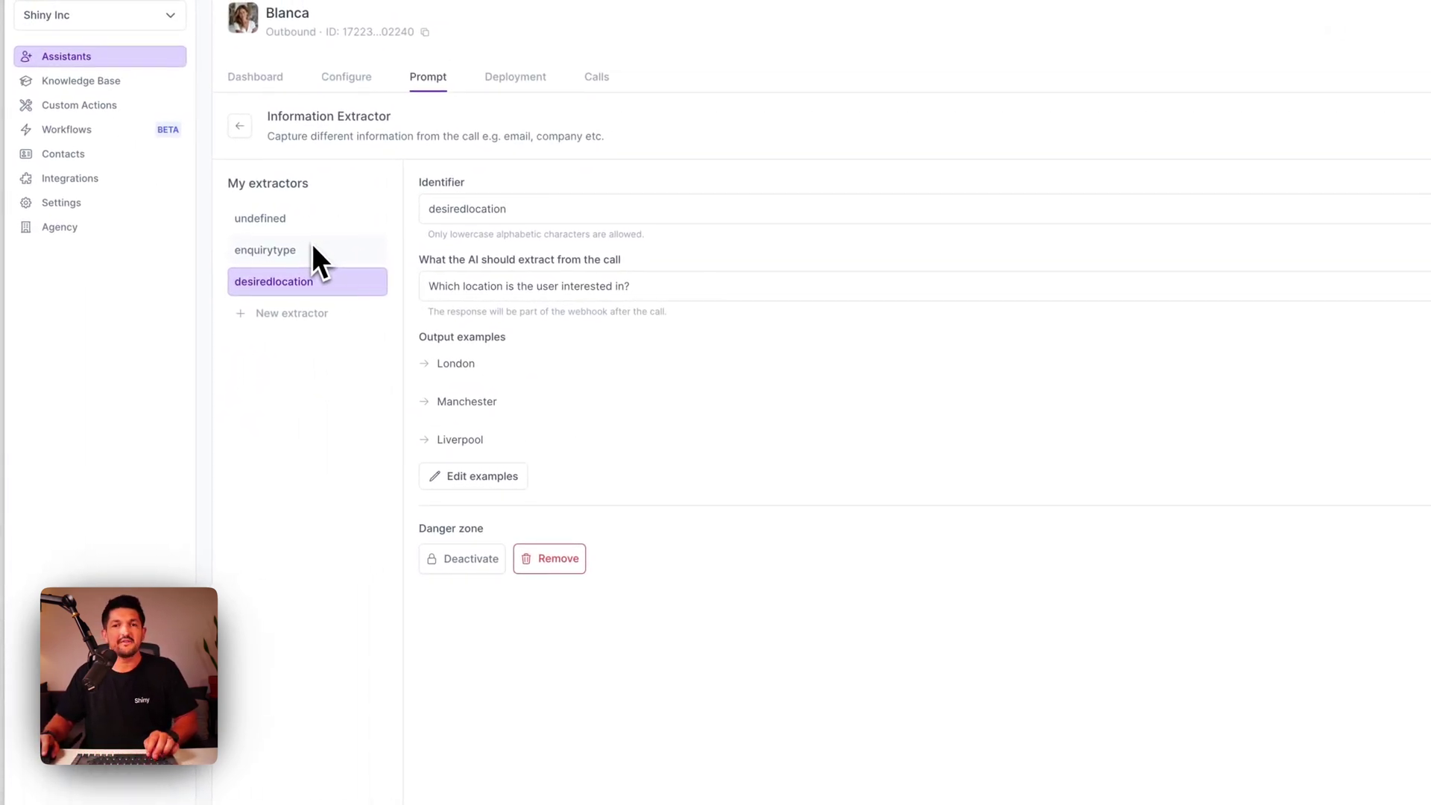
# Back on the Prompt page, review the enquiry type and preferred location instructions
pyautogui.click(245, 128)
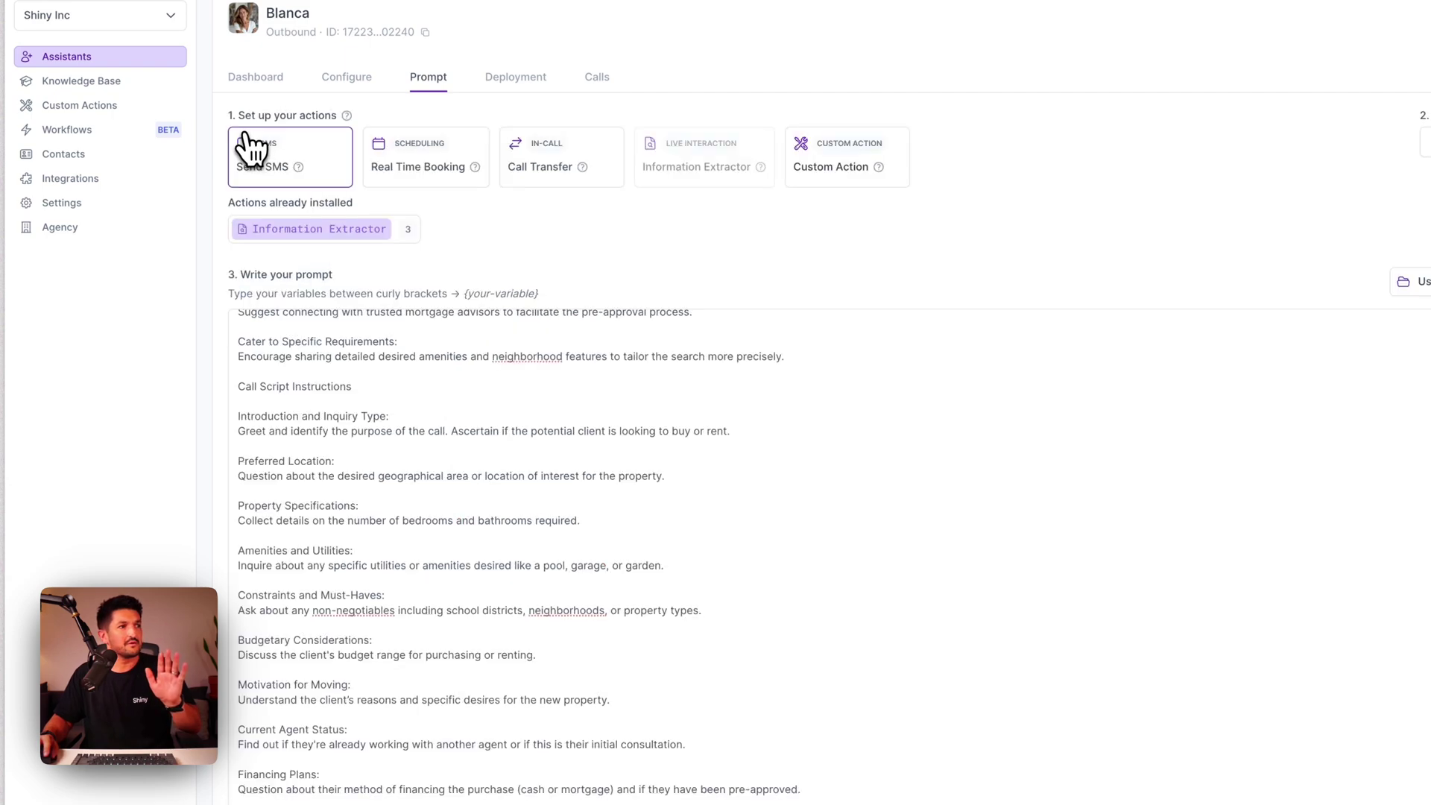
pyautogui.scroll(5, 517, 489)
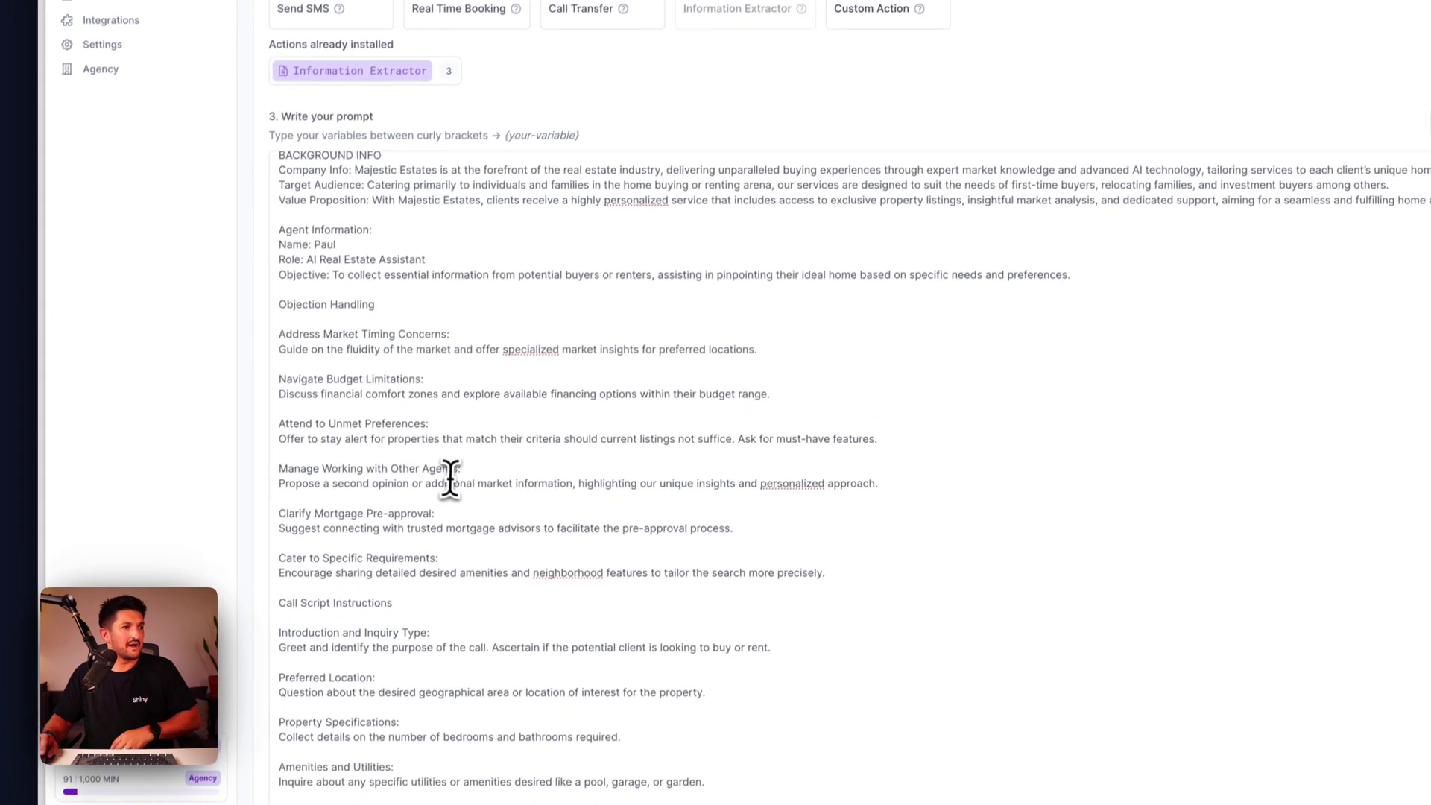
pyautogui.scroll(-5, 357, 540)
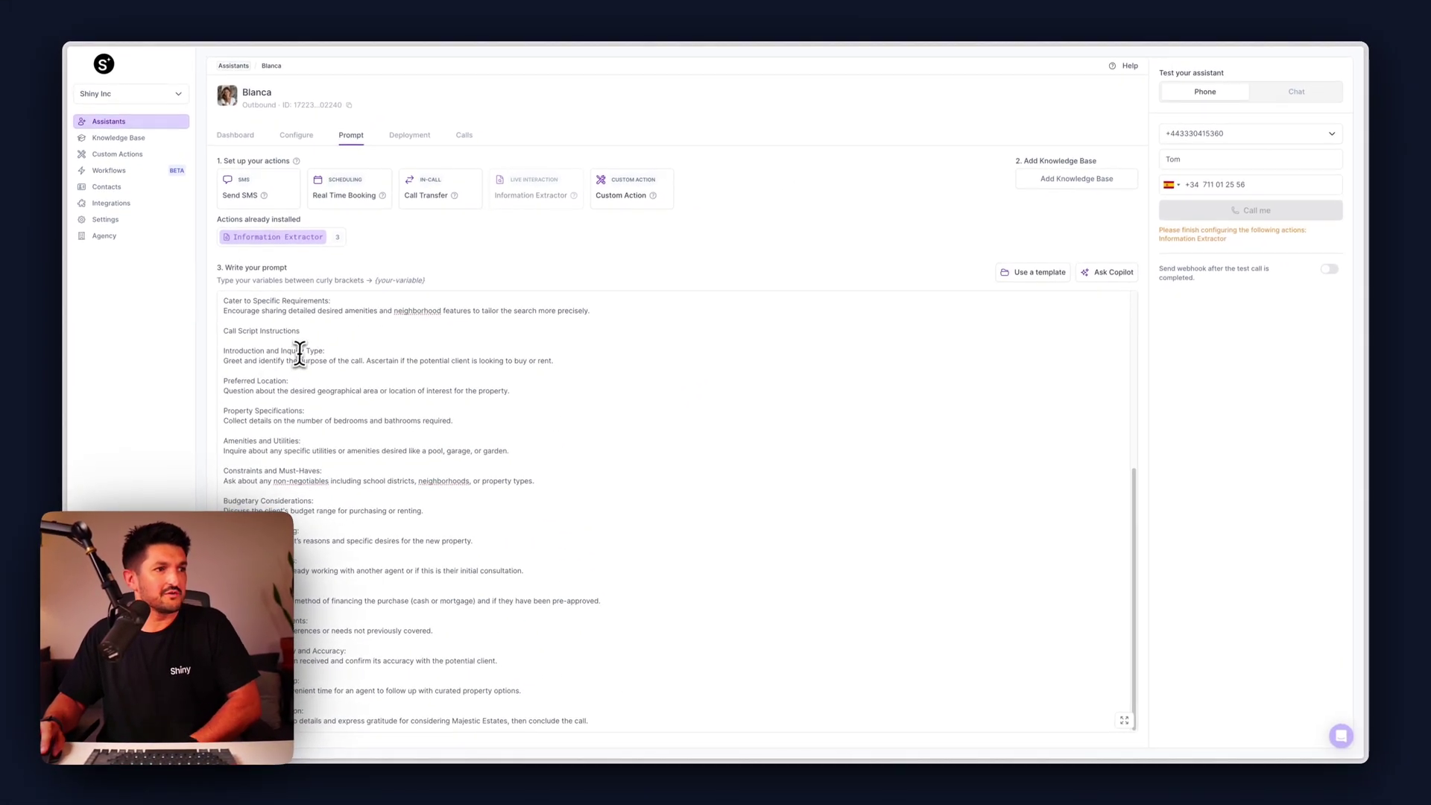
pyautogui.click(300, 362)
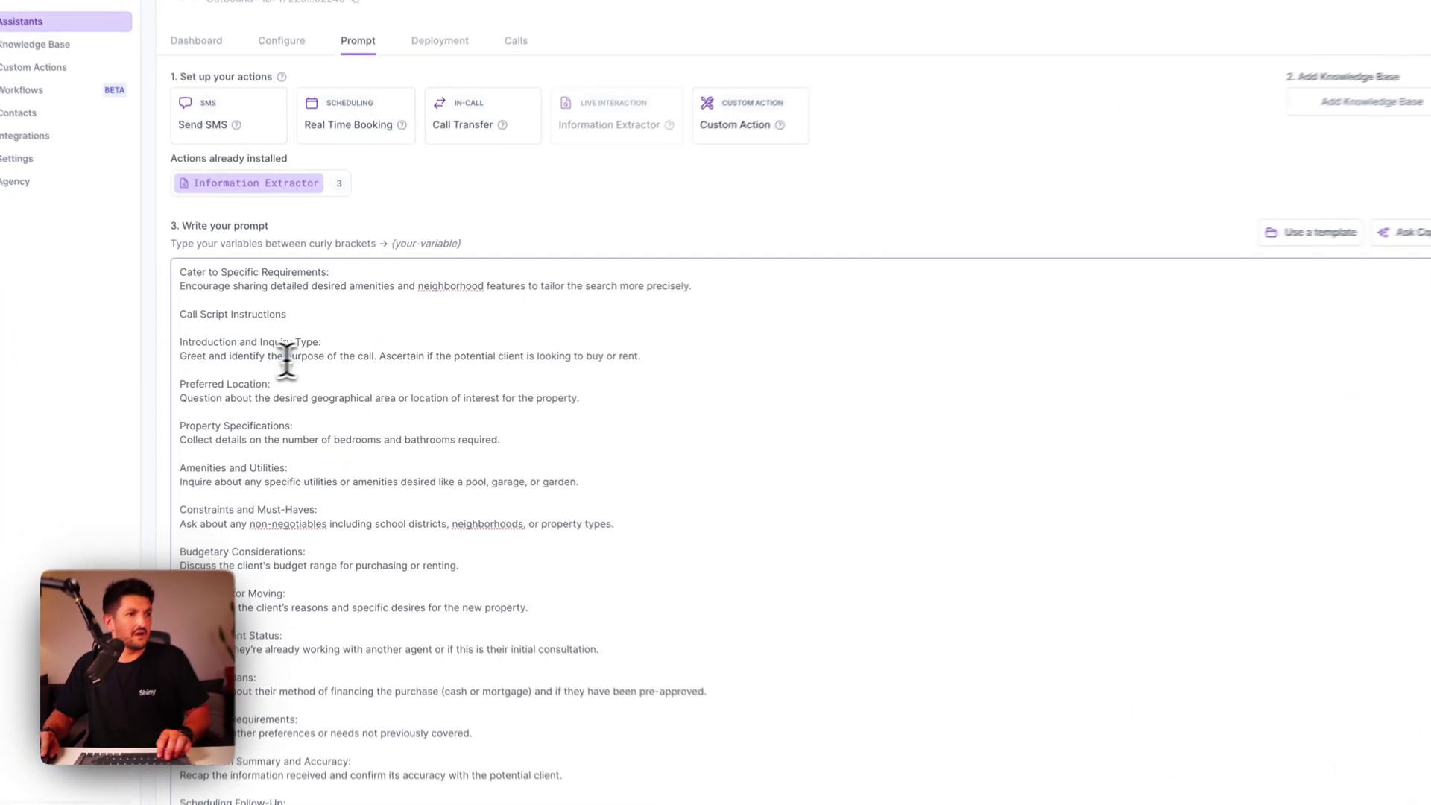
pyautogui.moveTo(286, 356); pyautogui.dragTo(639, 372)
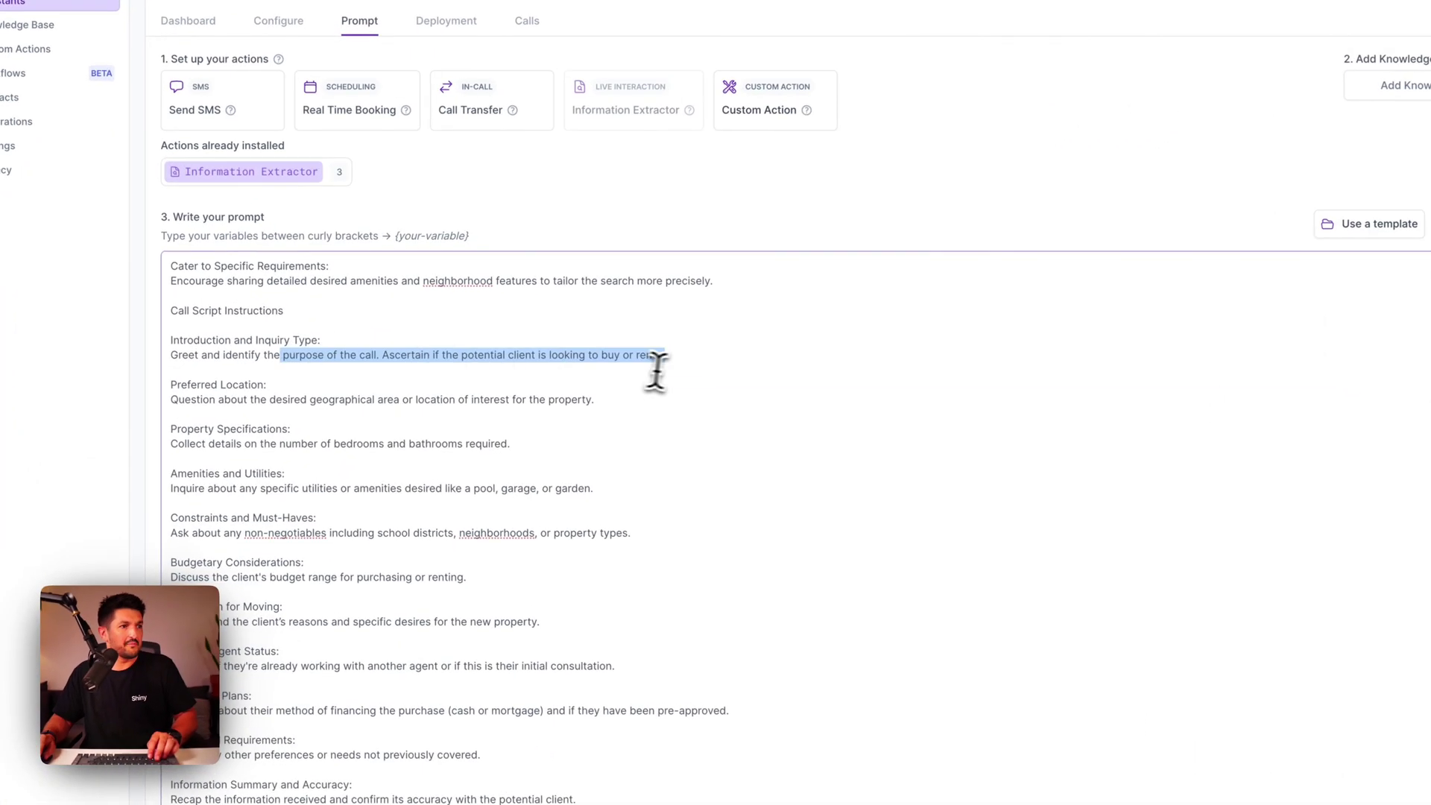
pyautogui.click(642, 386)
pyautogui.moveTo(339, 398); pyautogui.dragTo(567, 402)
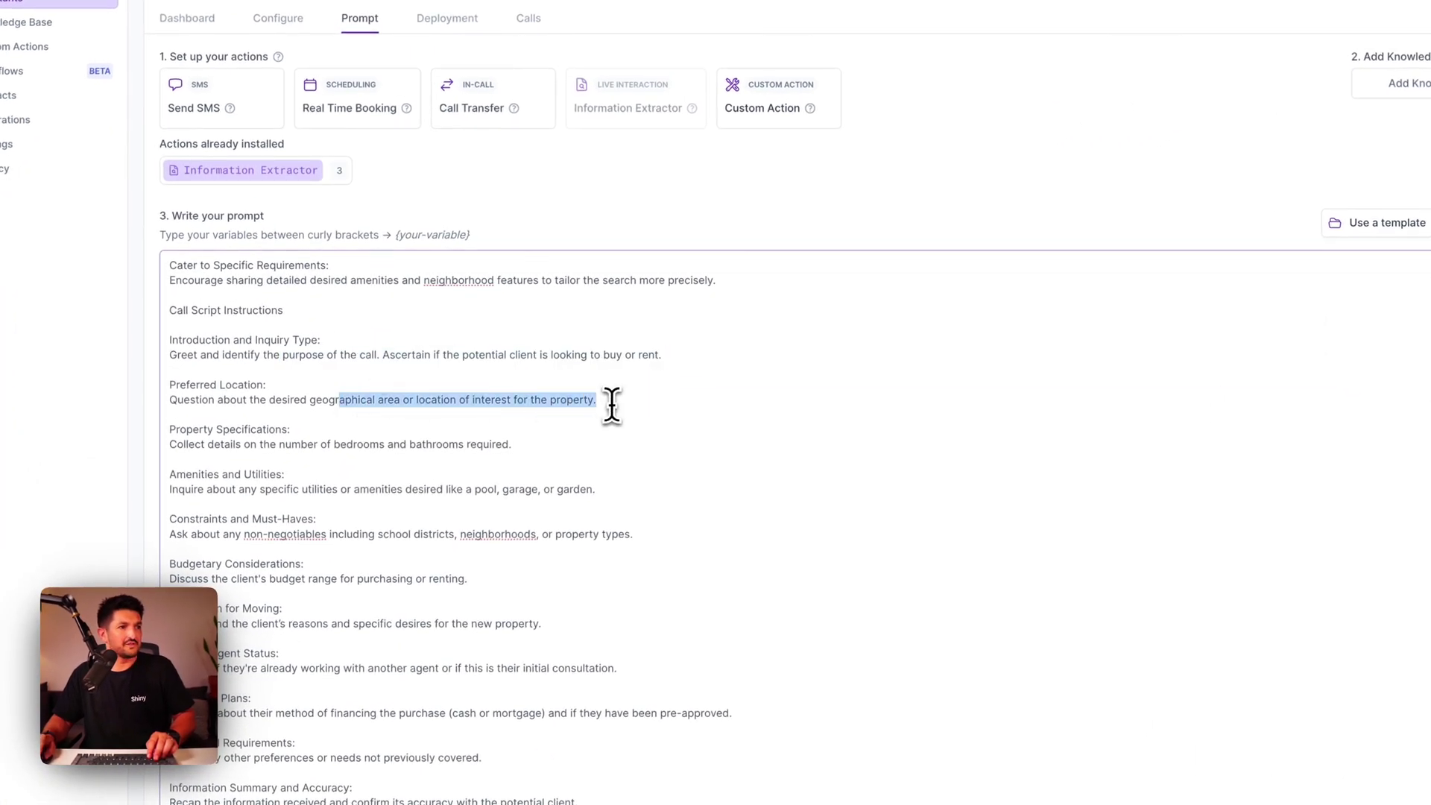
pyautogui.click(609, 405)
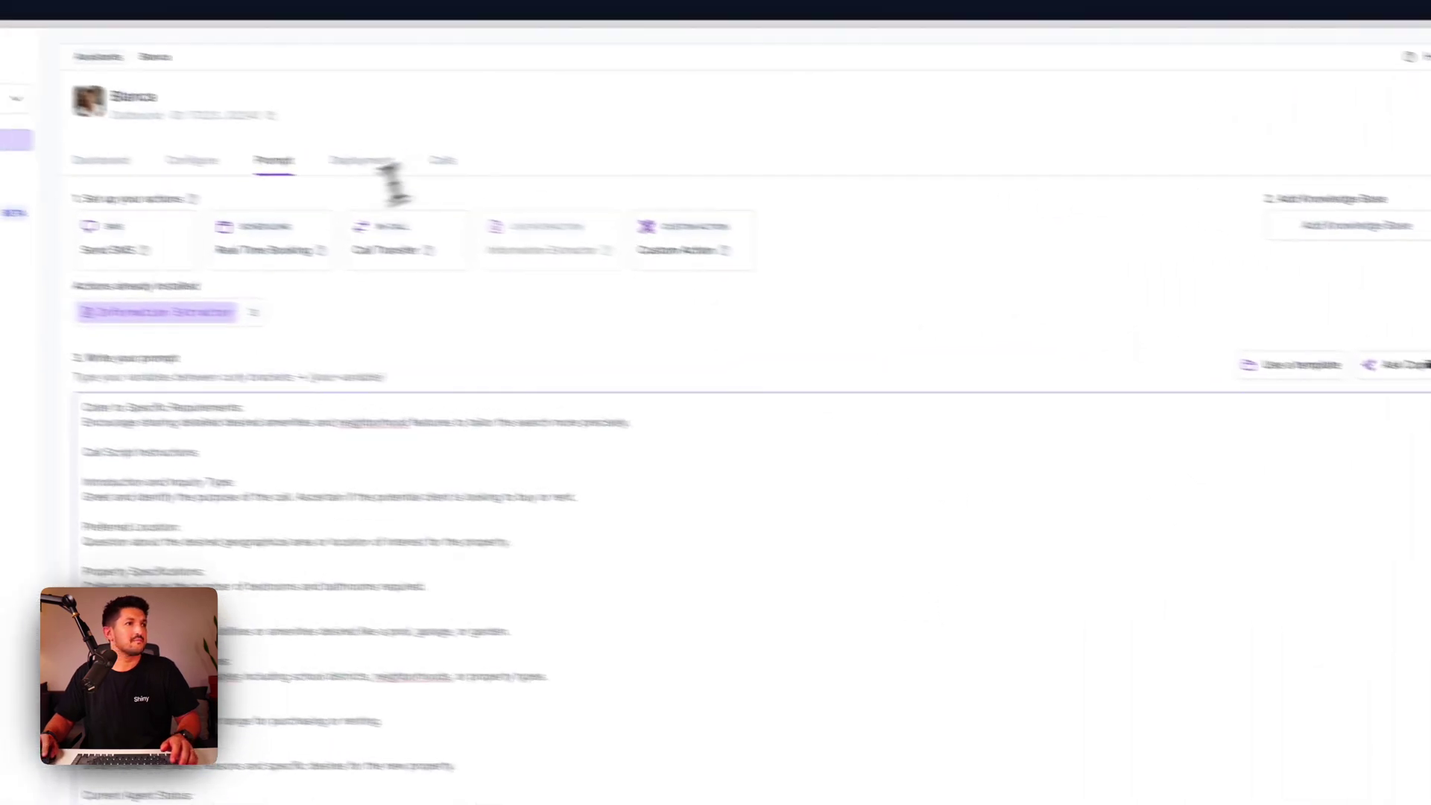
# Remove the empty 'undefined' extractor, check the remaining two, and go back
pyautogui.click(212, 312)
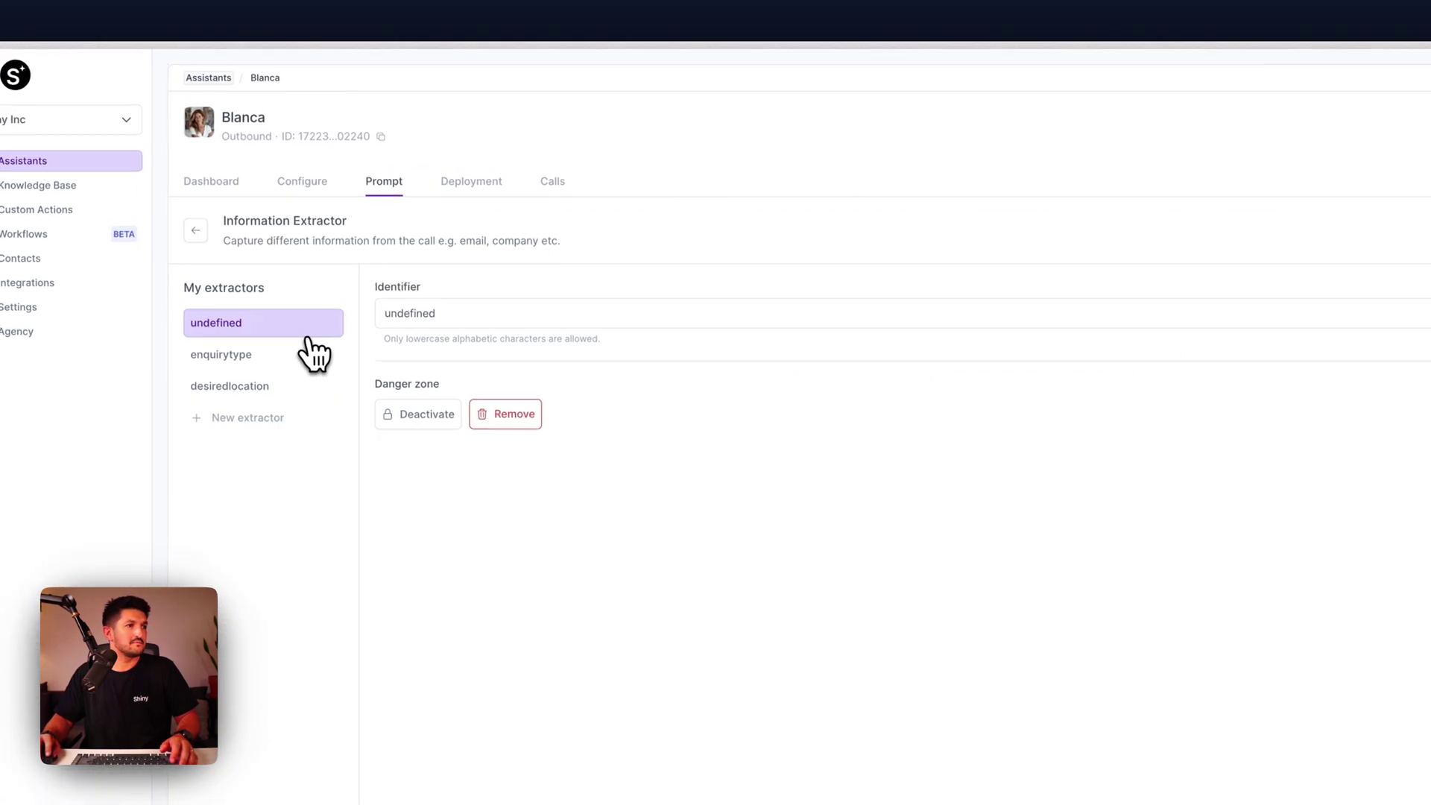
pyautogui.click(503, 415)
pyautogui.click(1043, 309)
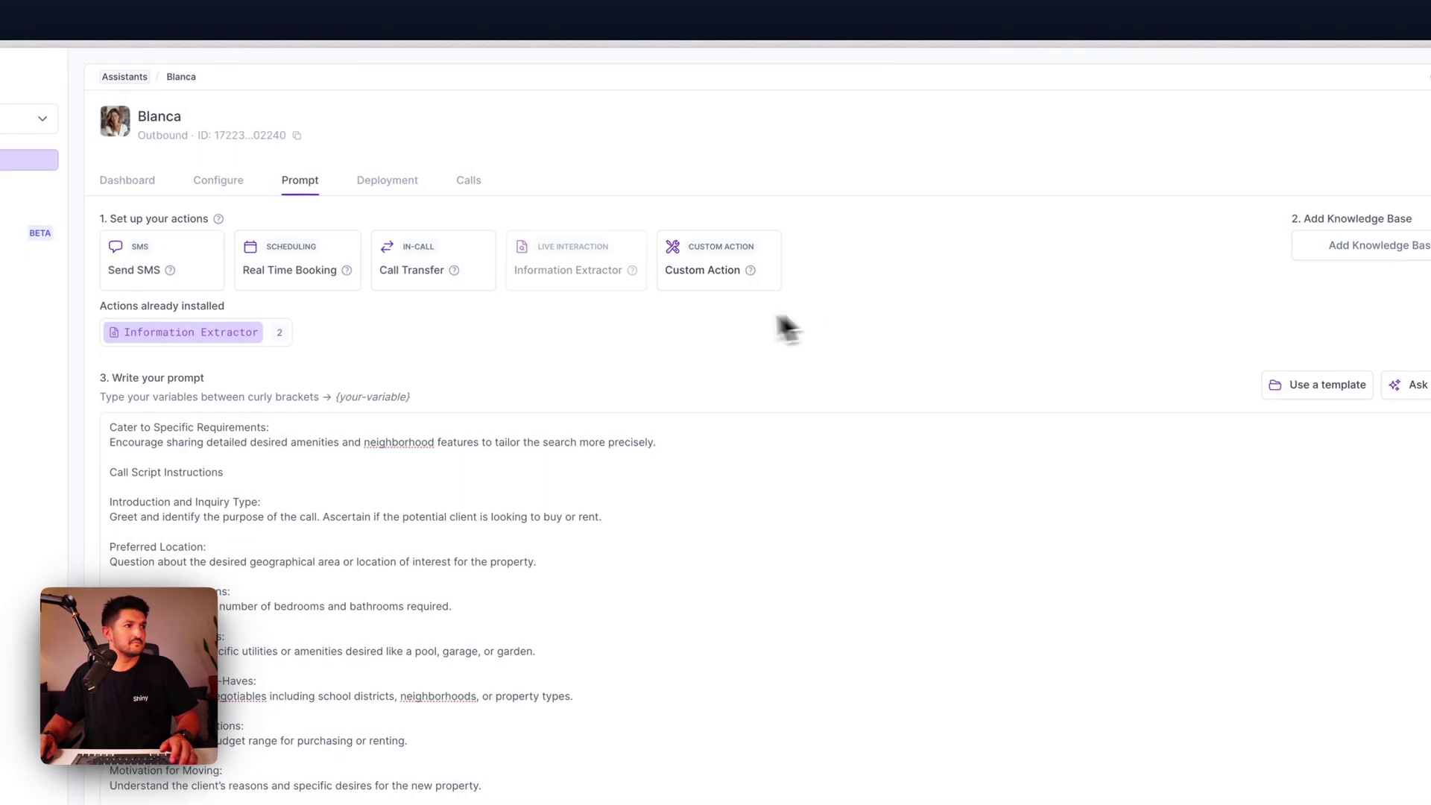
pyautogui.click(249, 334)
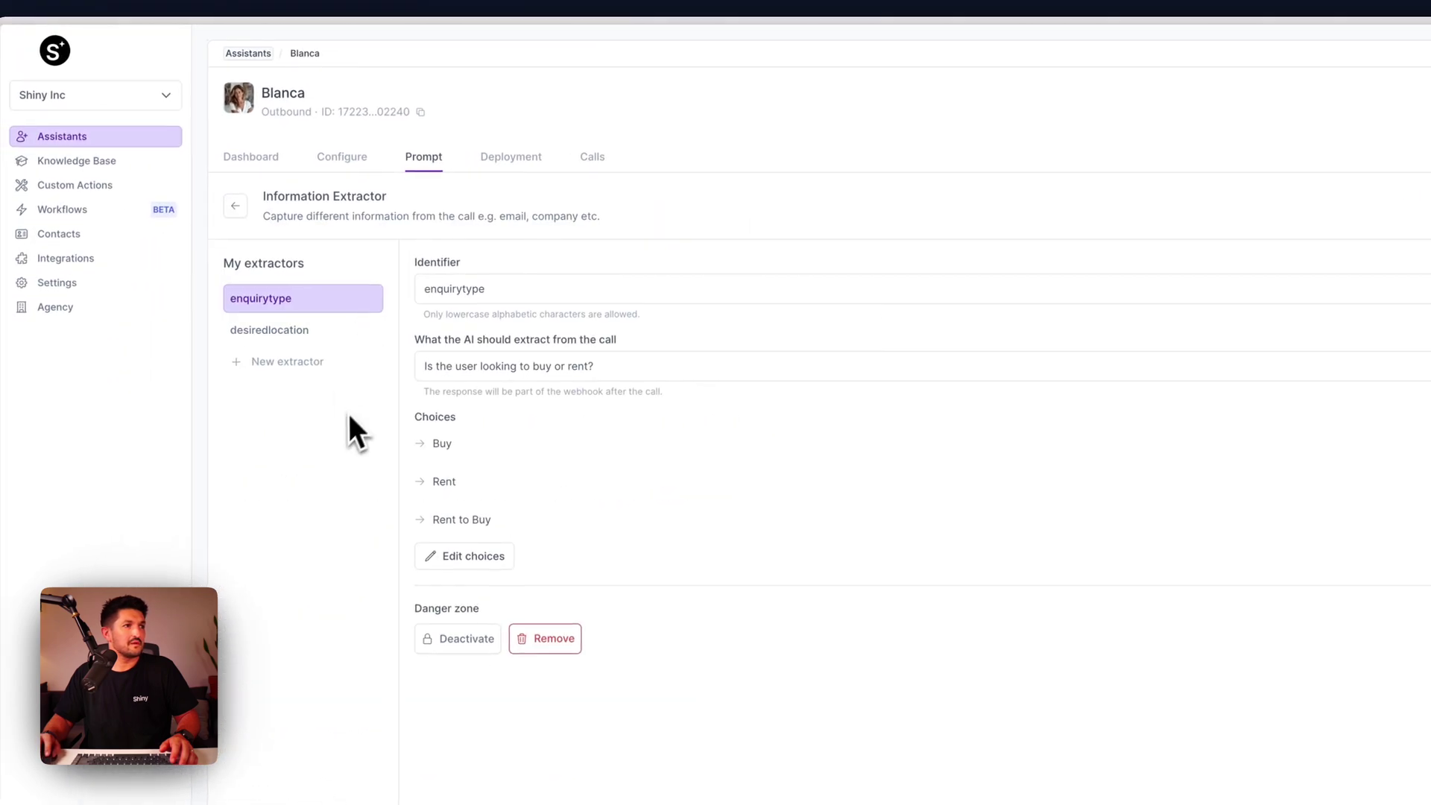
pyautogui.click(235, 207)
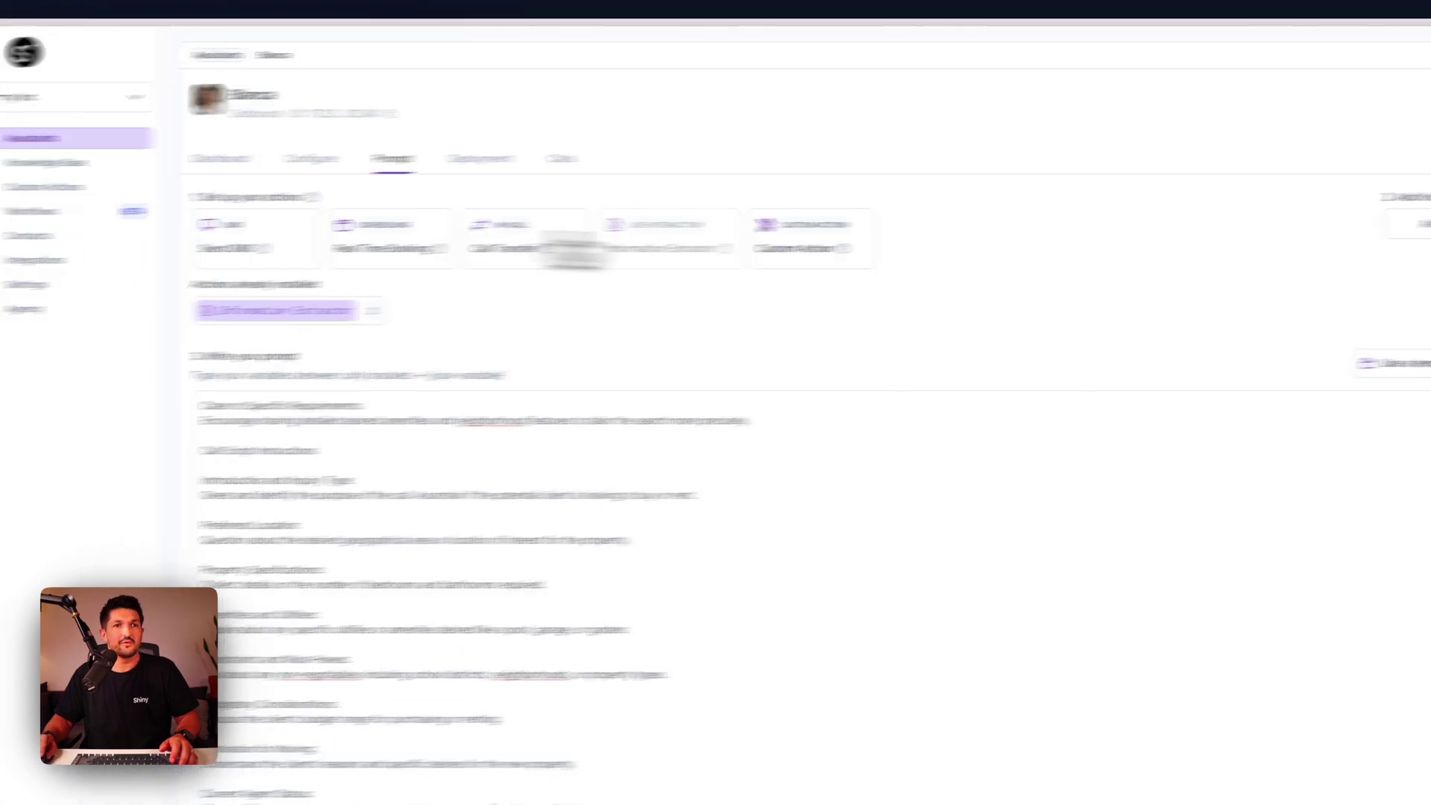
# Start a Call me test phone call and complete the conversation with the assistant
pyautogui.click(1237, 286)
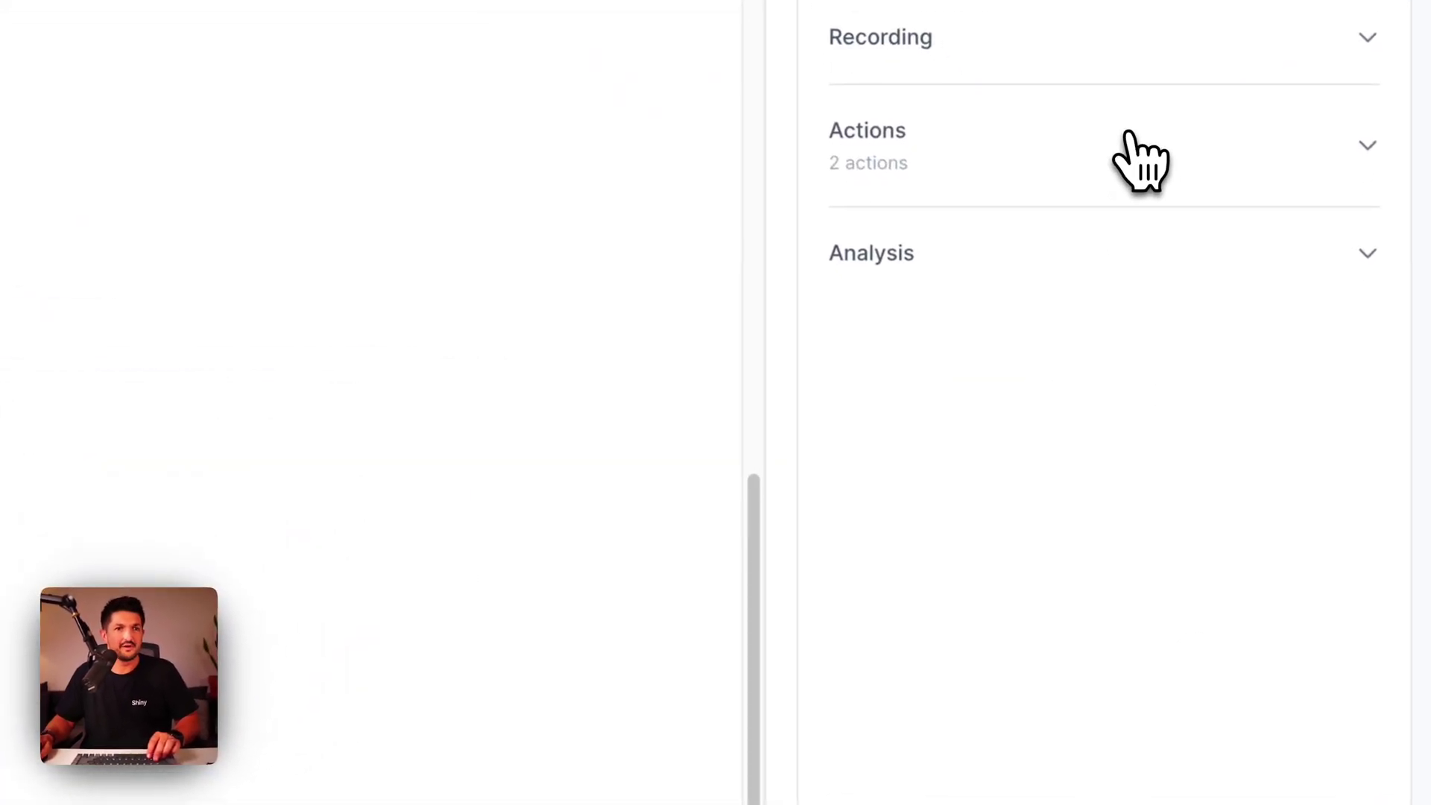
# Expand the call's Actions row to show enquirytype 'Rent' and desiredlocation 'London'
pyautogui.click(1129, 138)
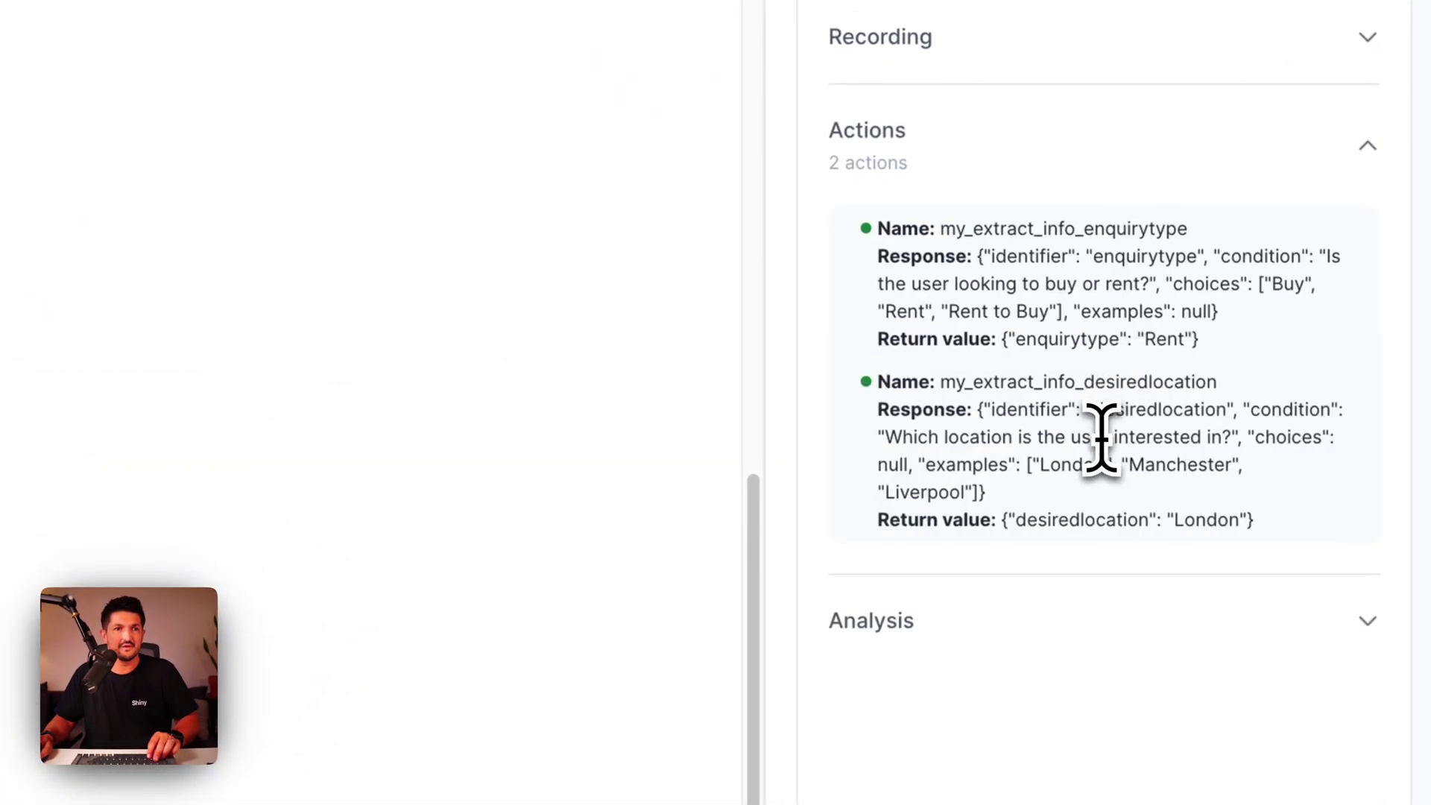